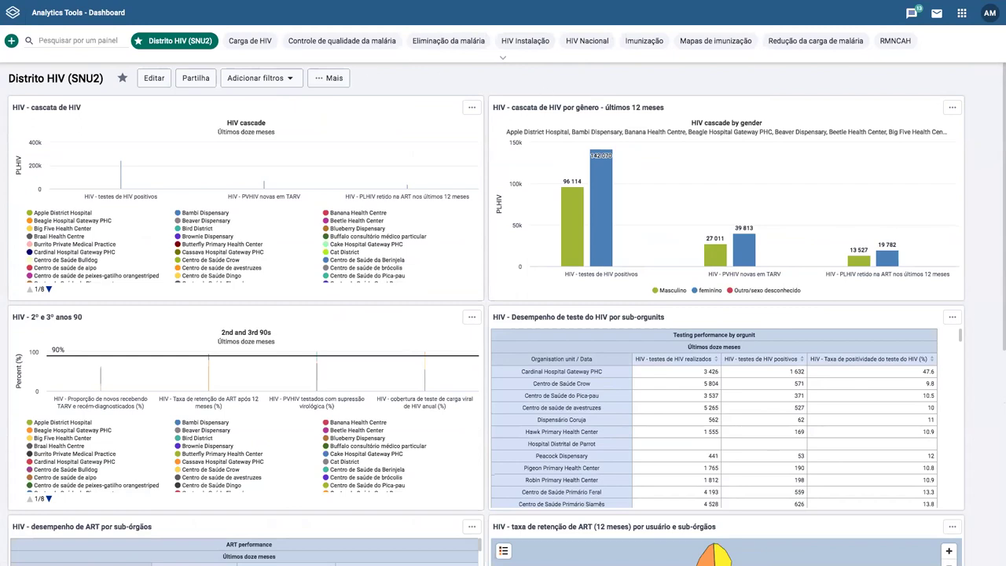
mouse_move(29, 17)
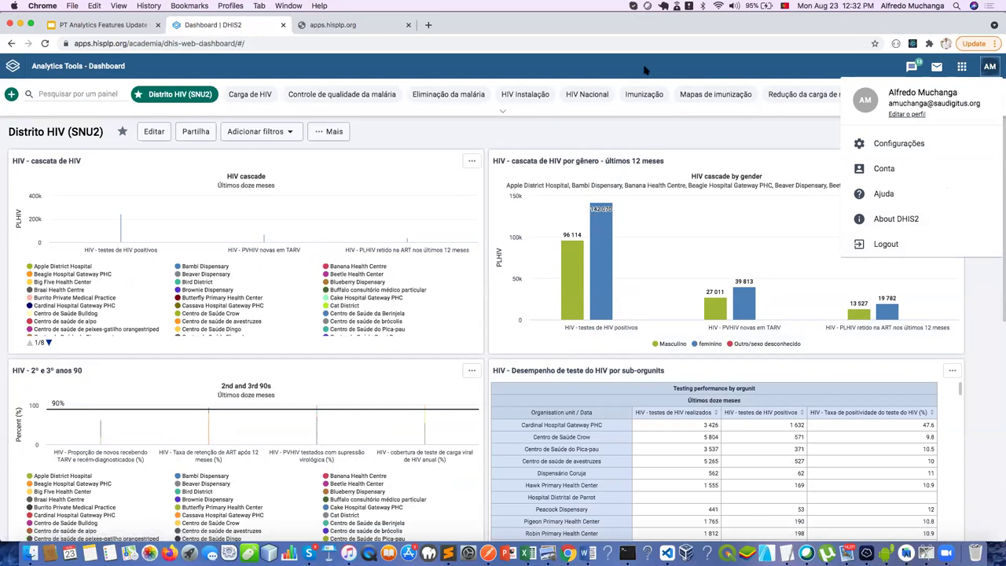
left_click(990, 66)
left_click(996, 70)
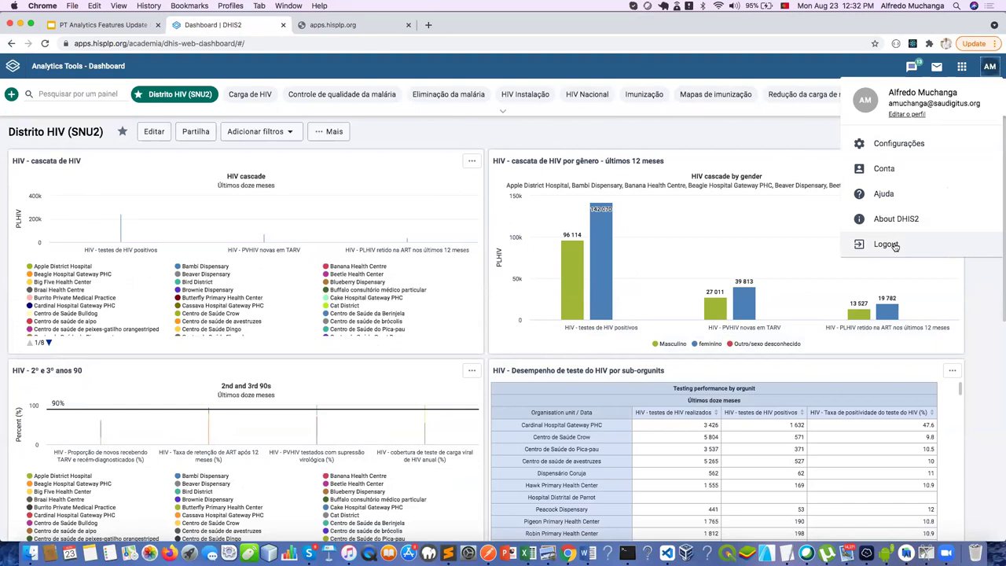
left_click(983, 350)
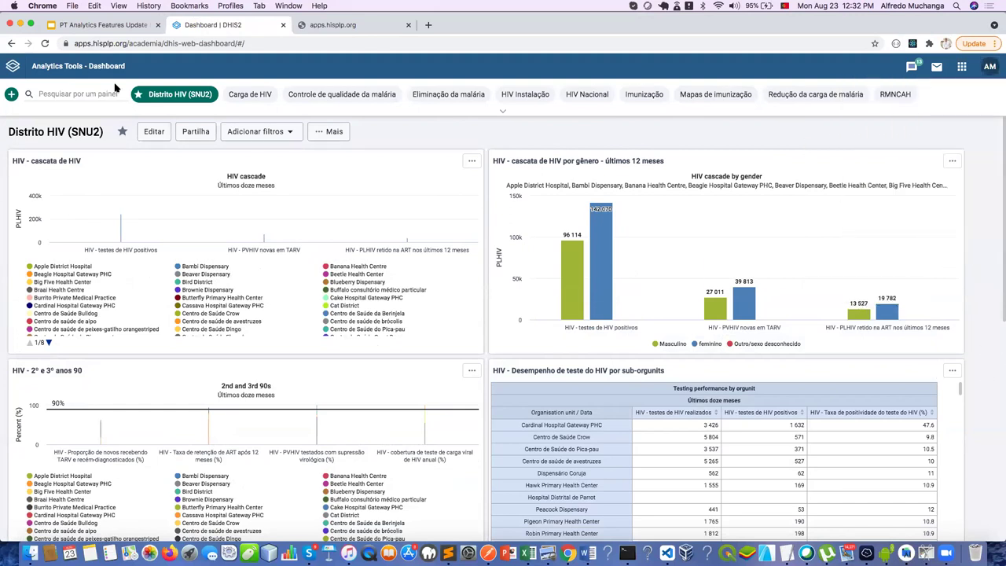
- Remove the star from the Distrito HIV (SNU2) dashboard and return the browser to full screen
left_click(124, 133)
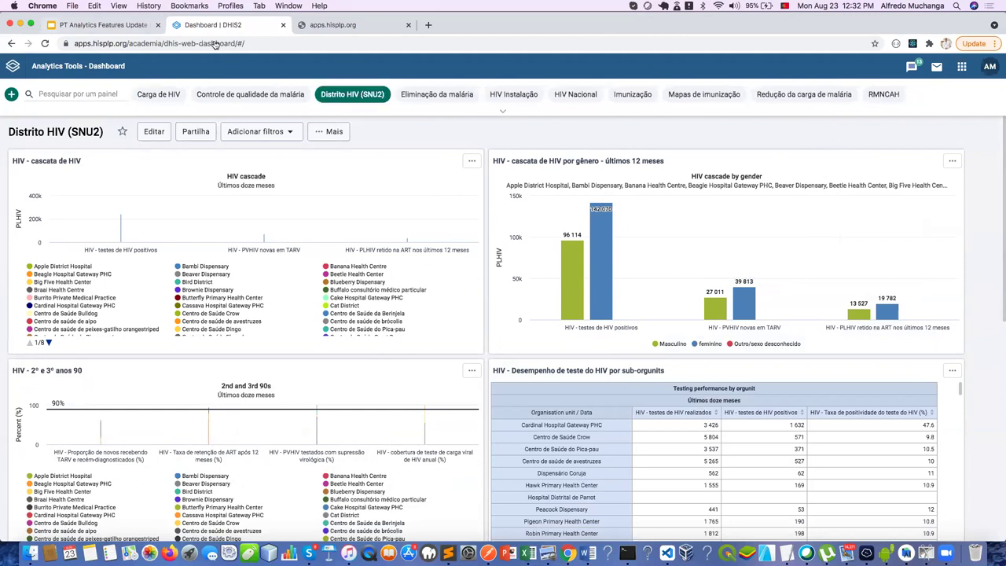
key("ctrl+super+f")
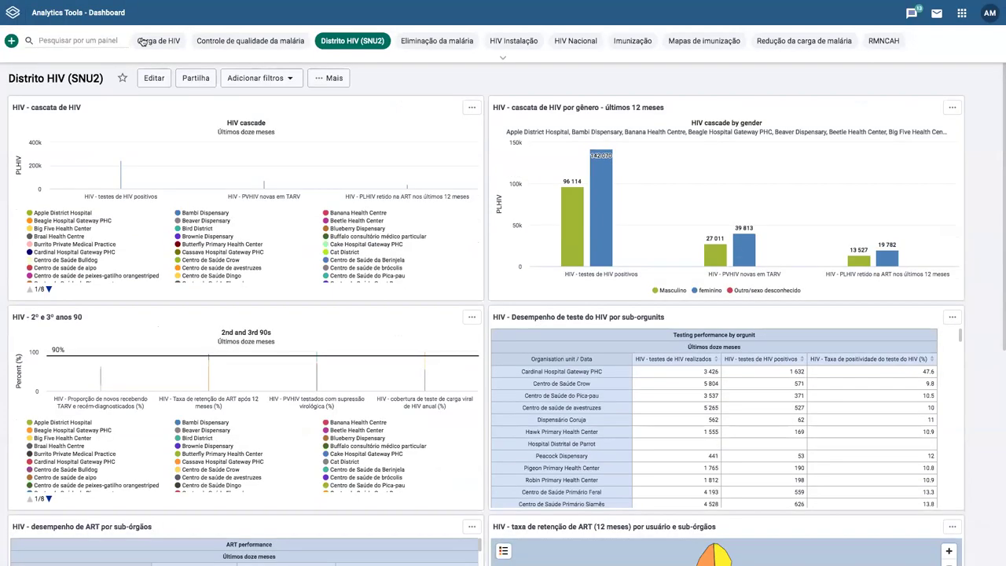
- View the Carga de HIV, Controle de qualidade da malária, Distrito HIV (SNU2) and Eliminação da malária dashboards one after another
left_click(142, 41)
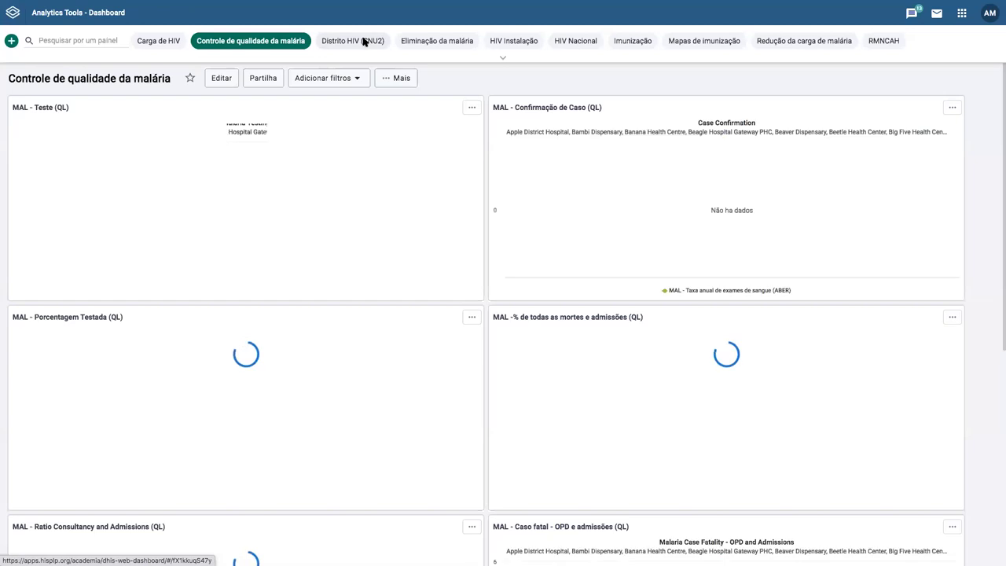
left_click(385, 40)
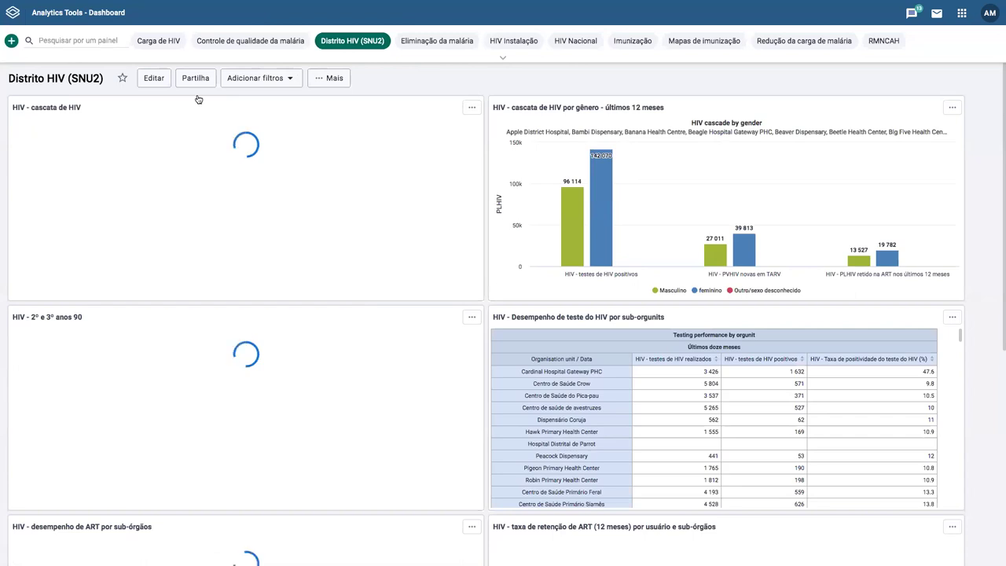
left_click(165, 39)
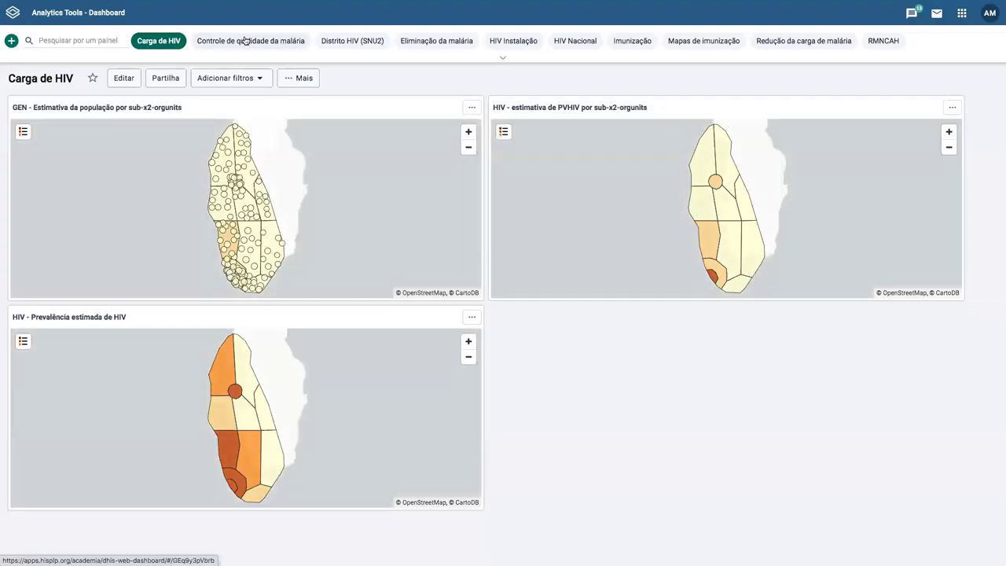
left_click(246, 43)
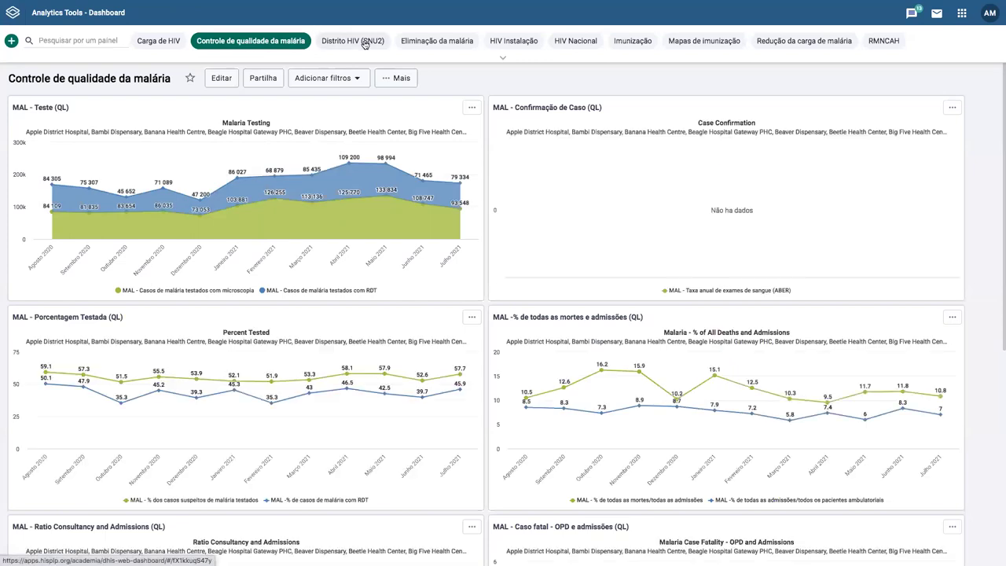
left_click(366, 43)
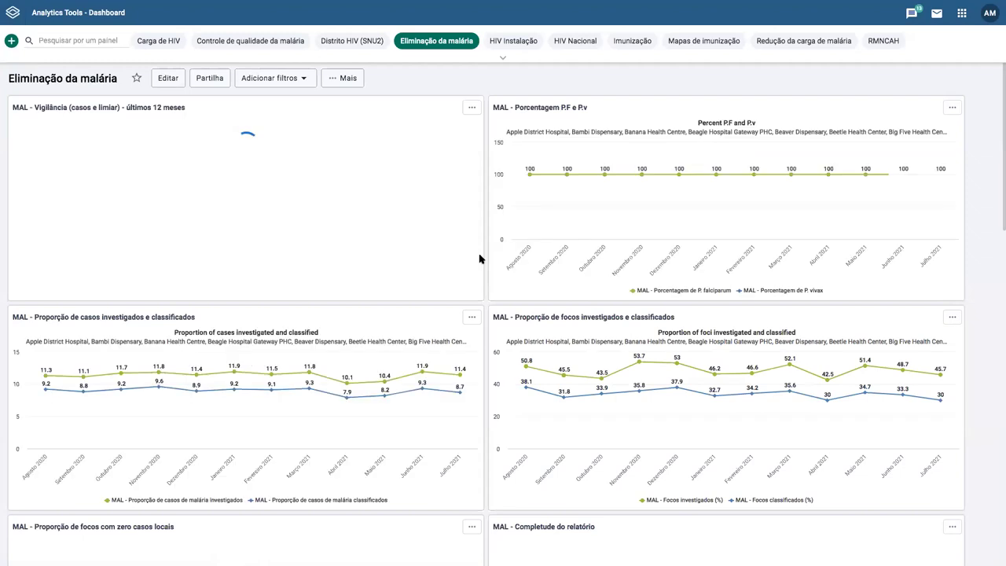
scroll(482, 258, "down", 2)
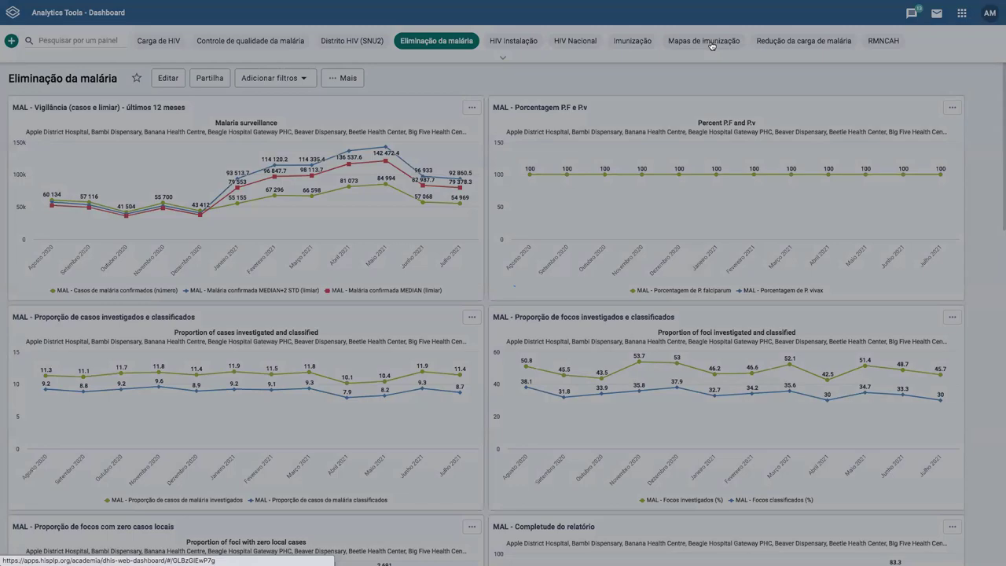
- Open the Mapas de imunização dashboard and look through its dropout and coverage maps
left_click(711, 45)
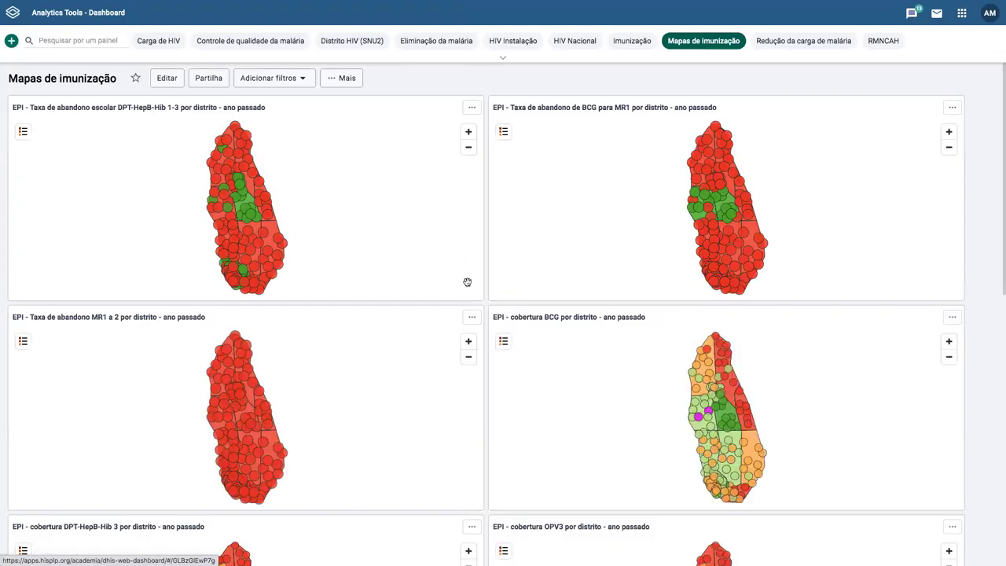
scroll(467, 281, "down", 1)
scroll(467, 283, "down", 2)
scroll(461, 39, "down", 3)
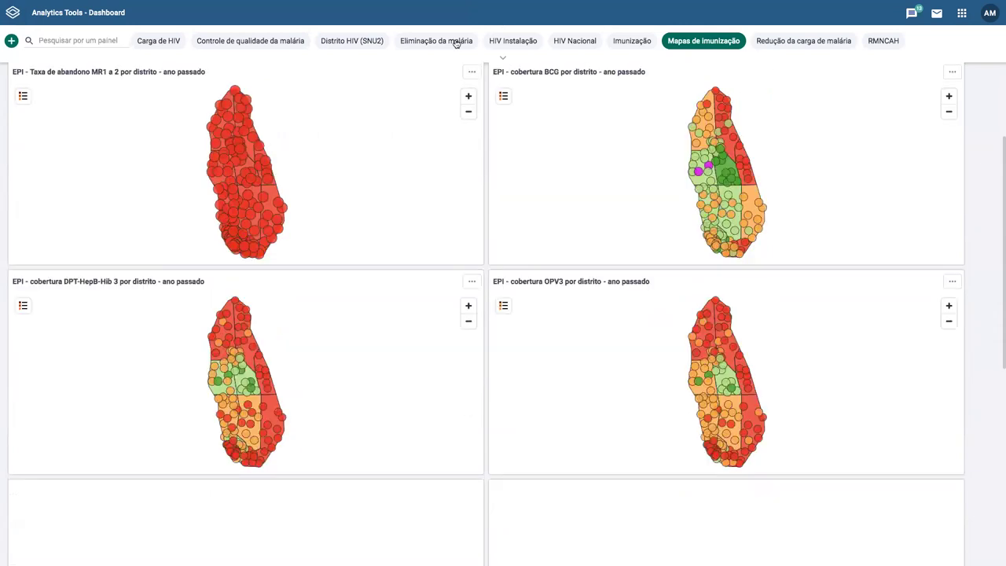
scroll(366, 41, "up", 5)
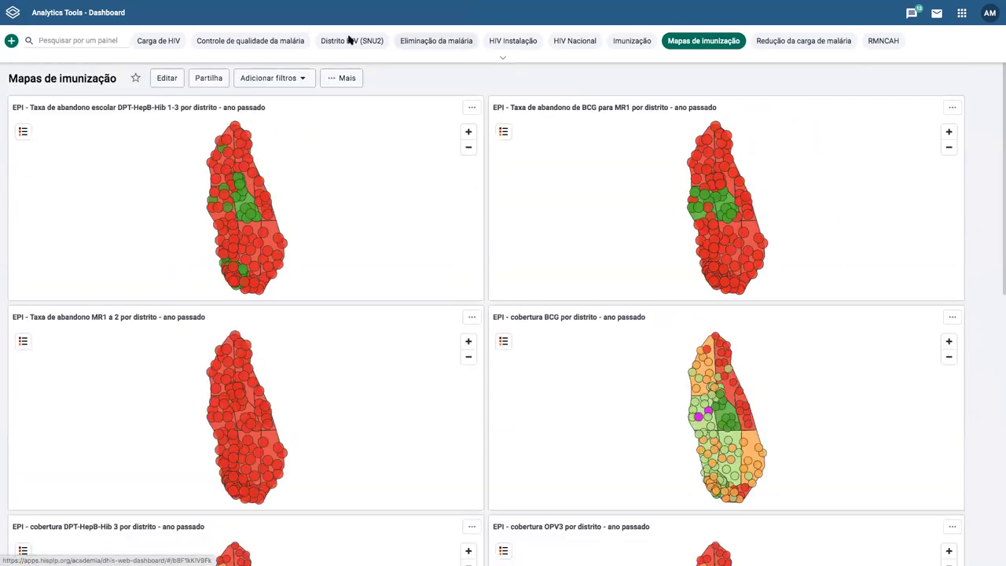
- View the Distrito HIV (SNU2) and Carga de HIV dashboards, and briefly expand the full list of available dashboards
left_click(351, 41)
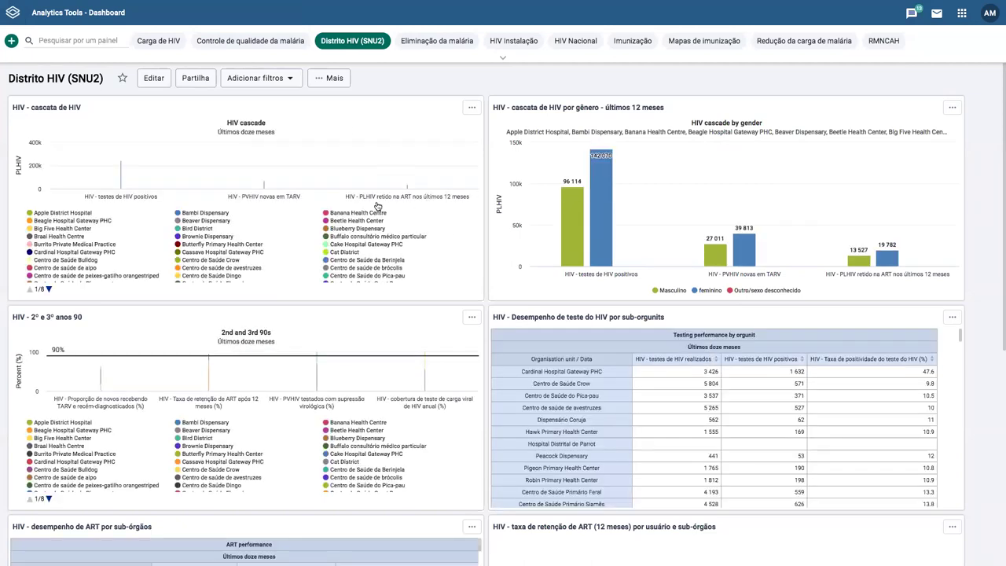
left_click(158, 40)
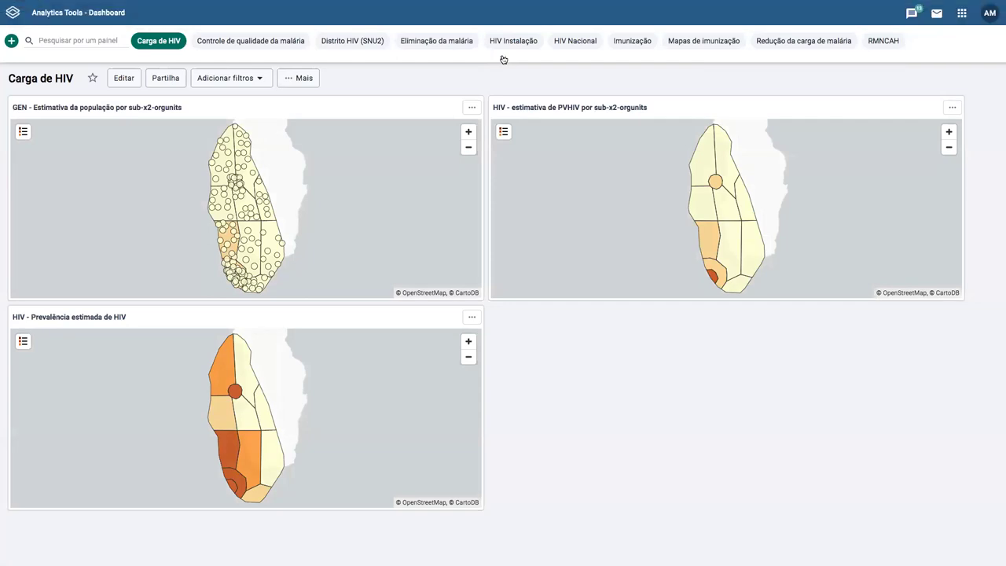
left_click(503, 58)
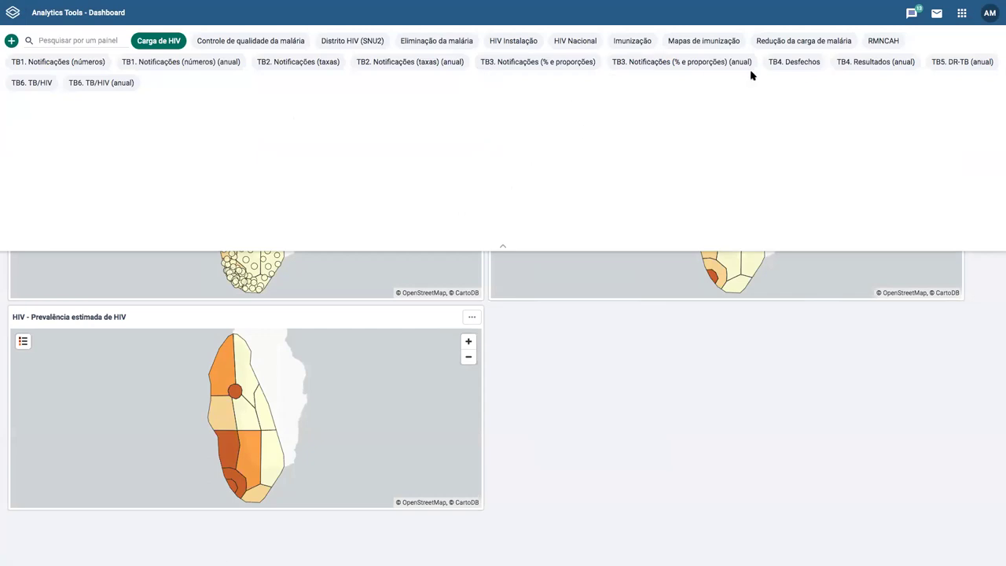
left_click(502, 246)
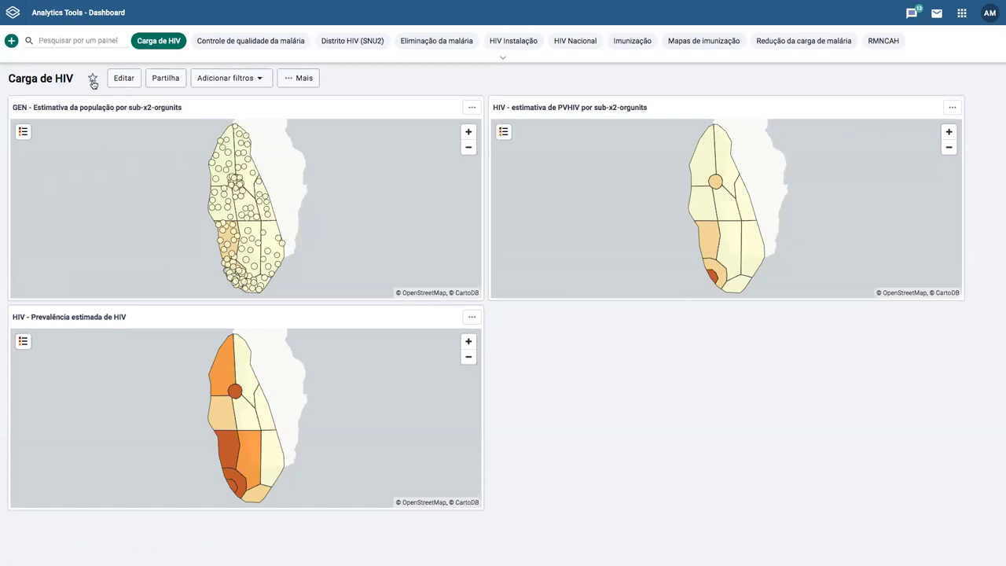
- Open the Distrito HIV (SNU2) dashboard and star it as a favourite
left_click(356, 44)
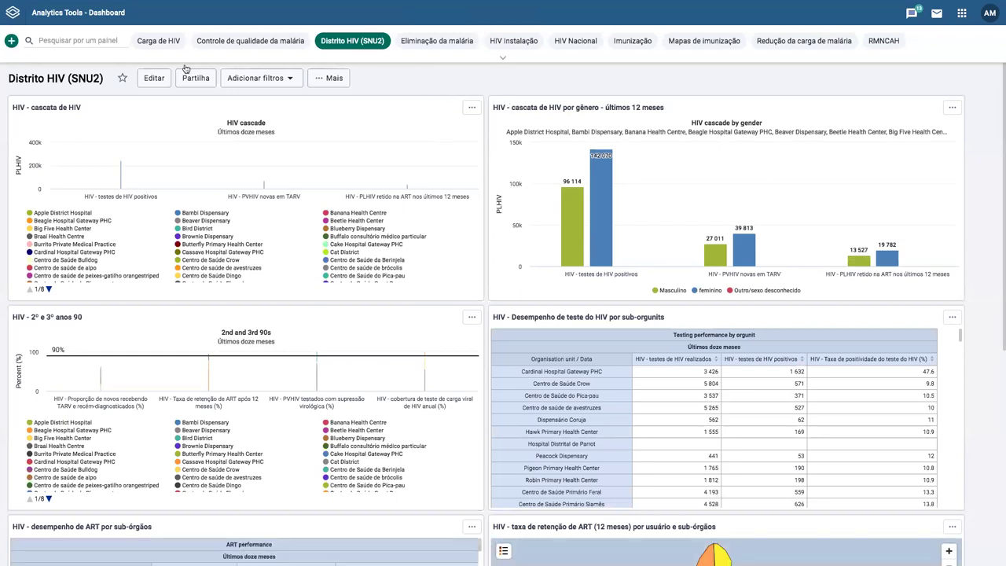
left_click(121, 79)
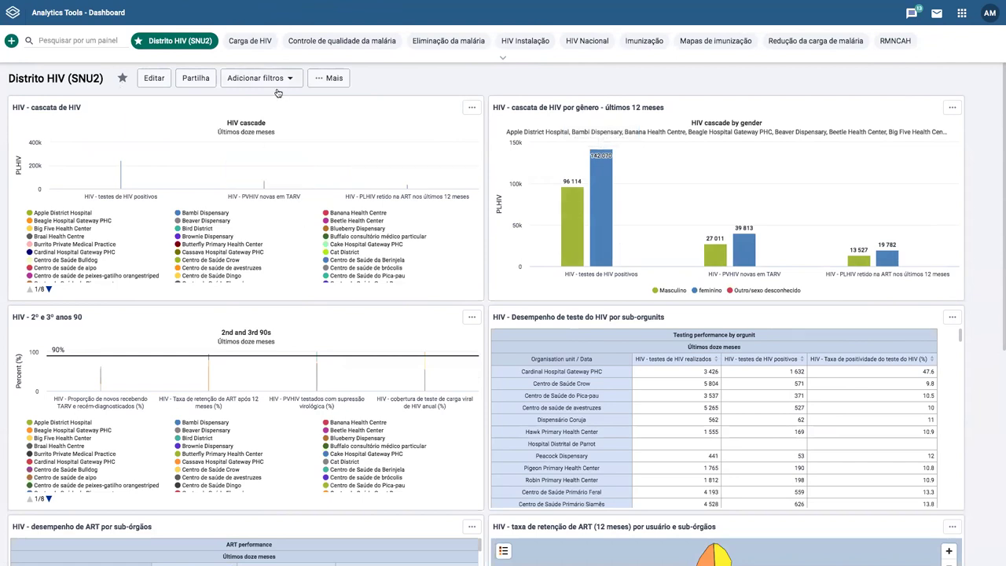
- Examine the charts, tables and map on the Distrito HIV (SNU2) dashboard, from the HIV cascade to the ART retention and VL suppression trend
scroll(393, 227, "down", 2)
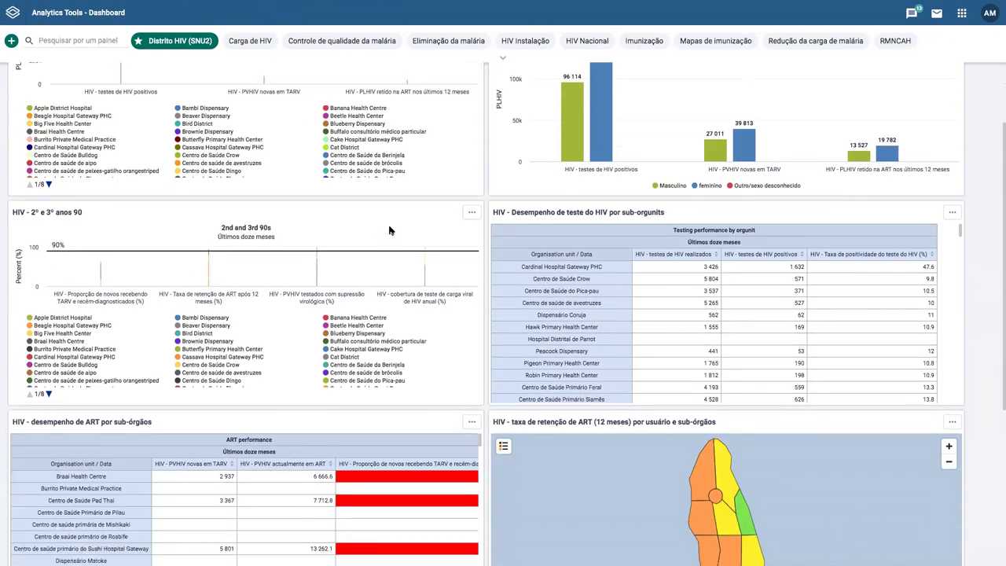
scroll(389, 229, "down", 1)
scroll(391, 230, "down", 4)
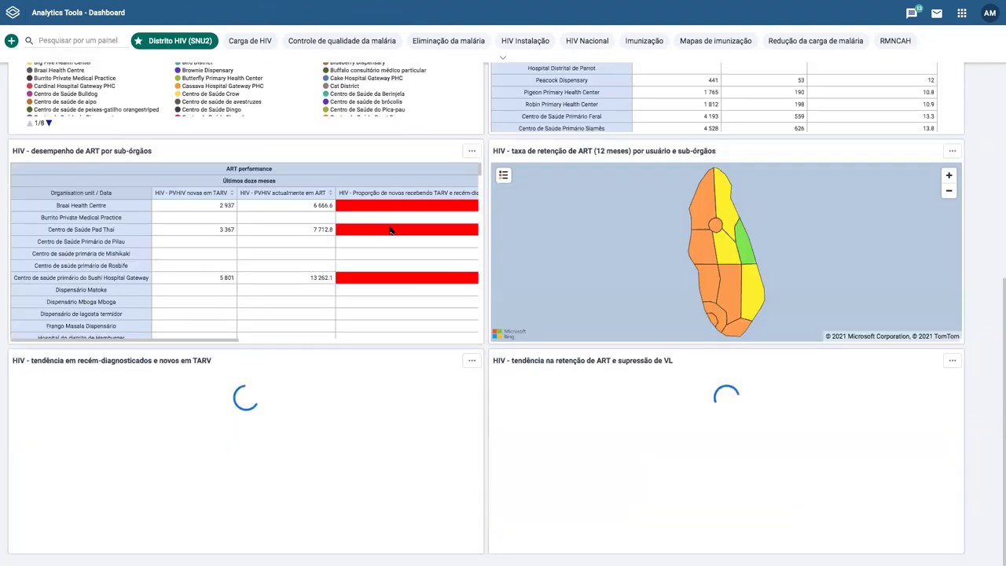
scroll(393, 228, "up", 3)
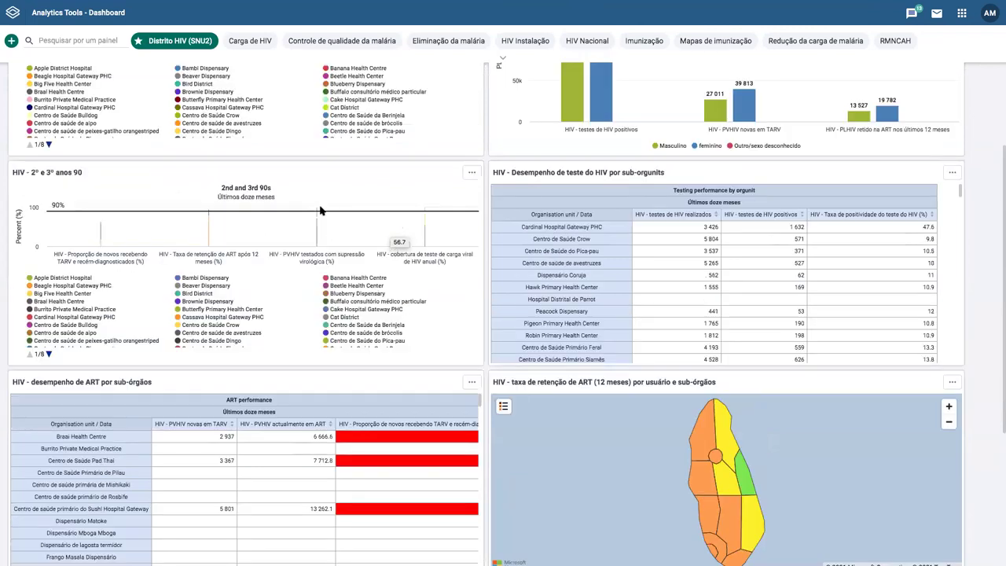
scroll(338, 189, "up", 3)
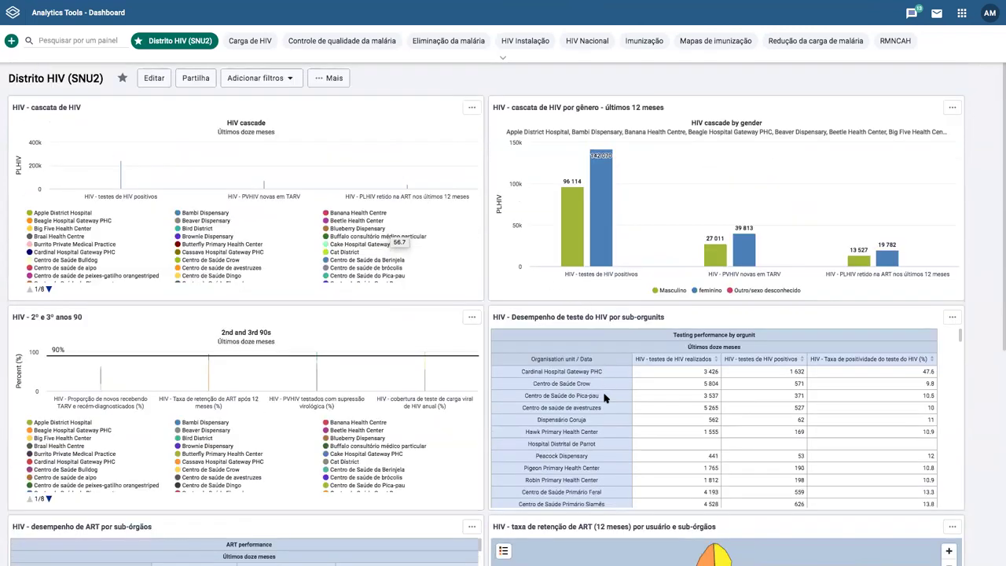
scroll(605, 397, "down", 2)
mouse_move(738, 265)
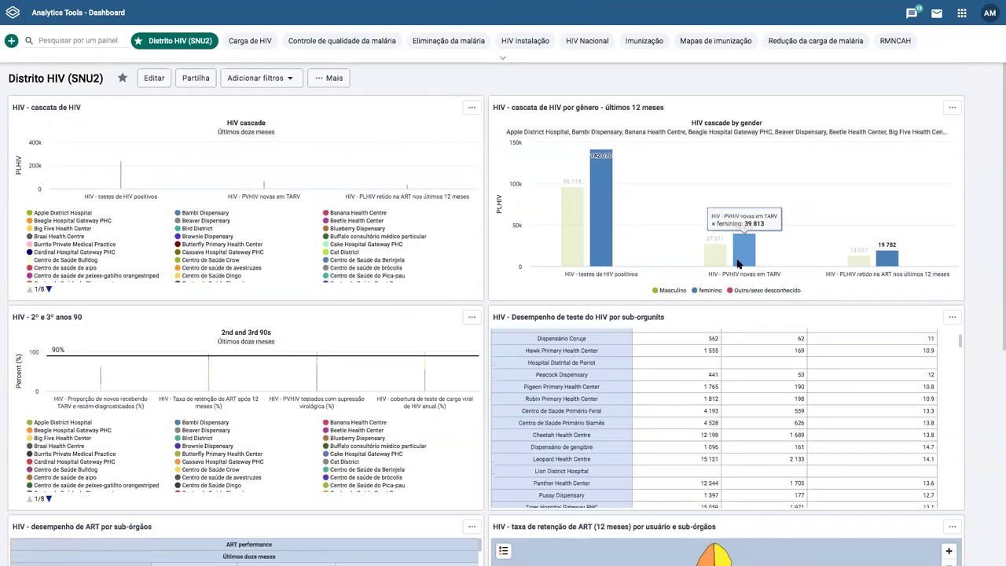
scroll(665, 282, "down", 3)
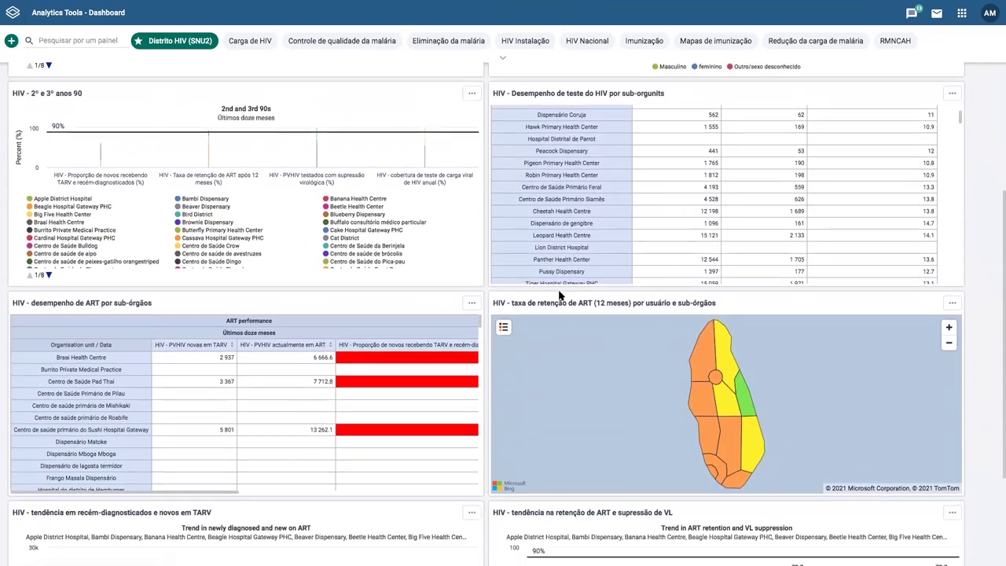
scroll(560, 296, "up", 5)
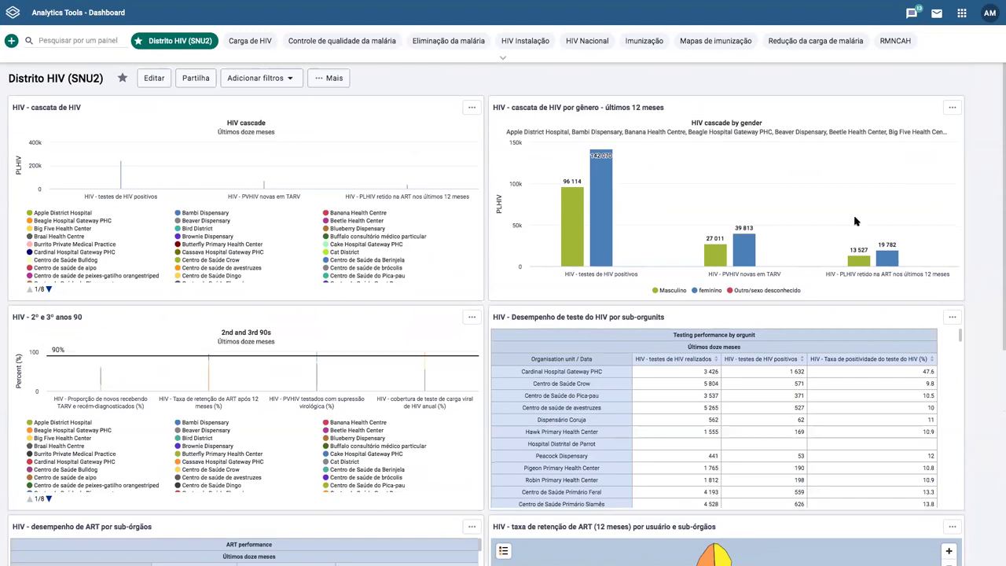
scroll(833, 250, "down", 1)
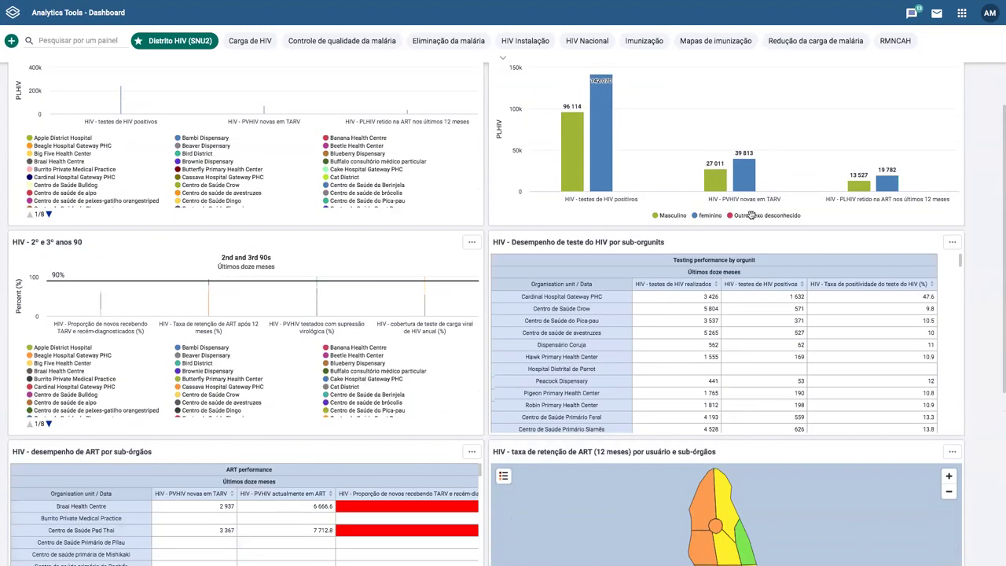
scroll(755, 287, "down", 1)
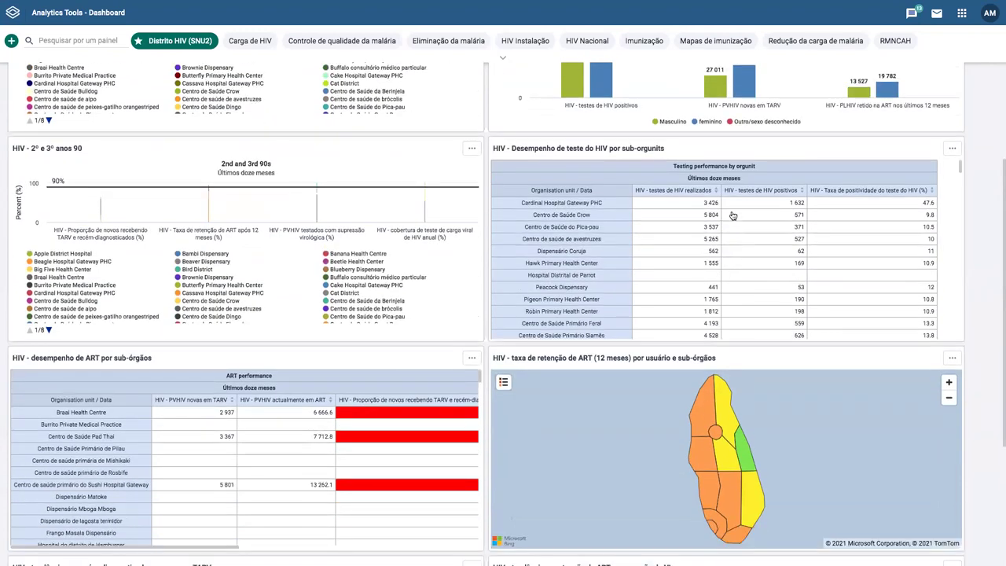
scroll(699, 206, "down", 2)
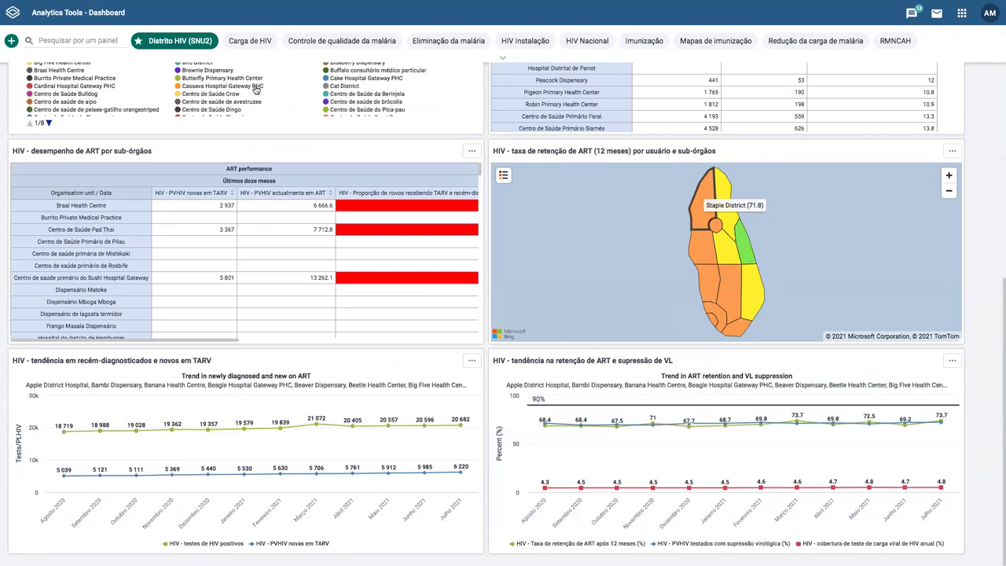
scroll(257, 82, "up", 4)
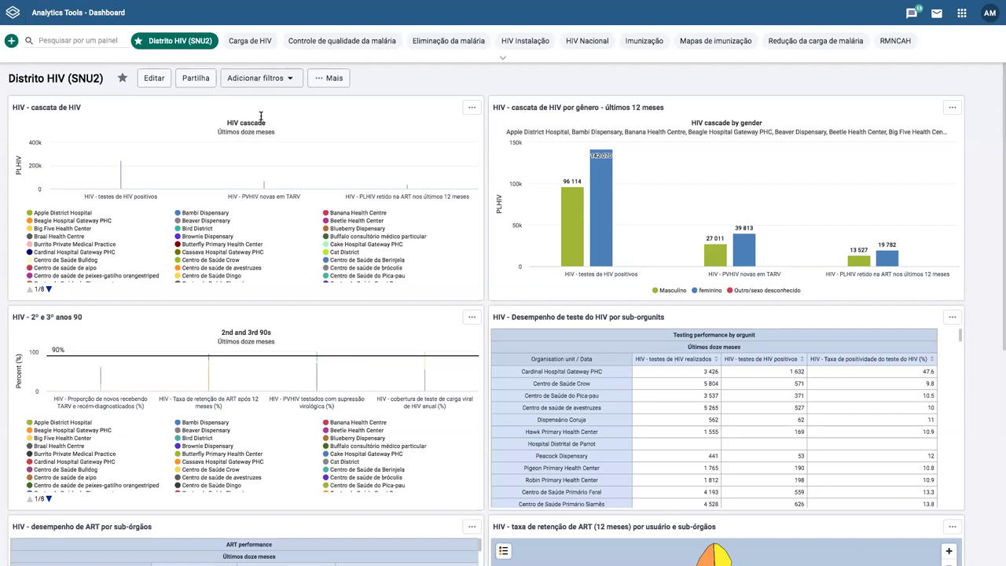
- Filter the Distrito HIV (SNU2) dashboard by organisation unit, selecting Animal Region and Food Region
left_click(253, 82)
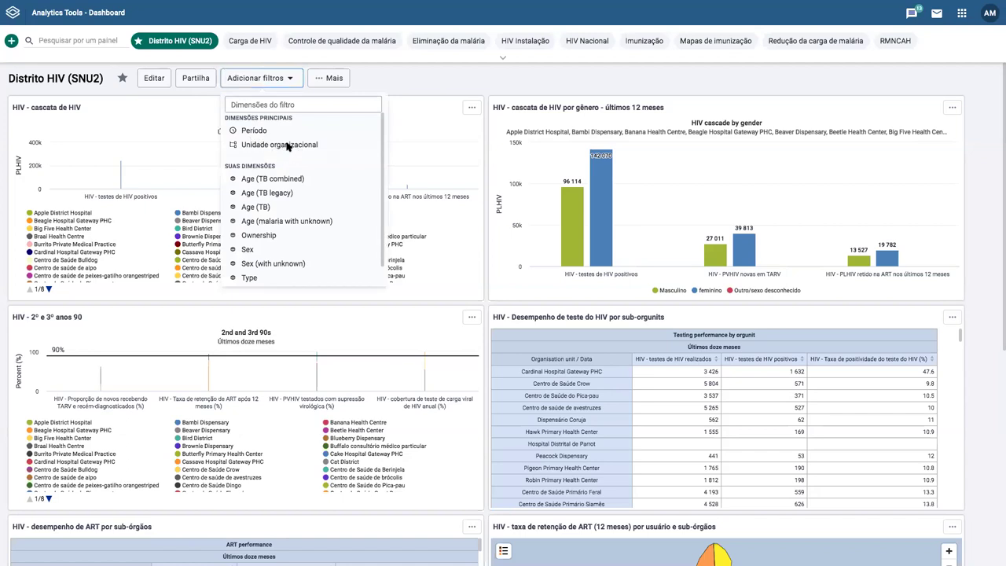
left_click(288, 145)
left_click(317, 100)
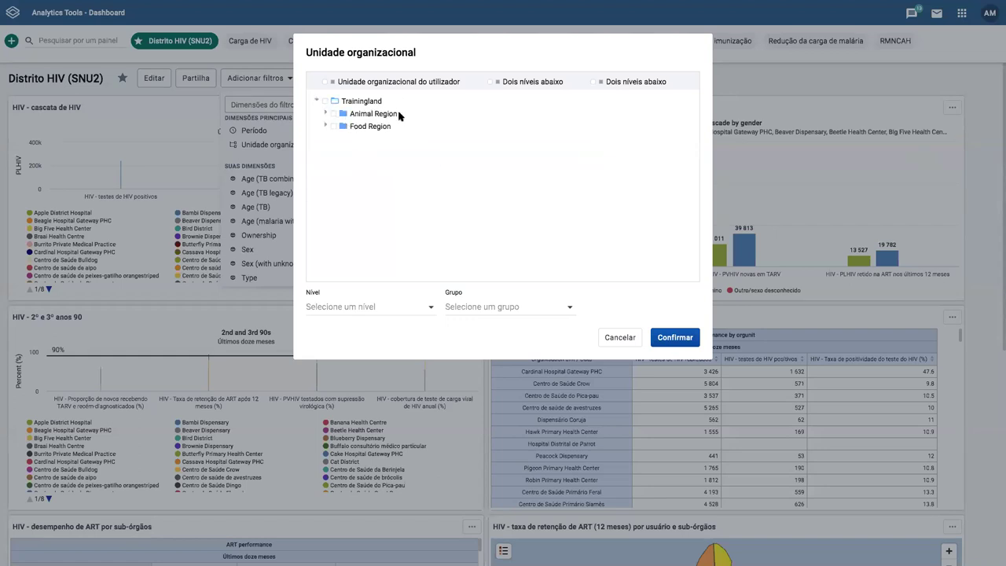
left_click(380, 114)
left_click(363, 126)
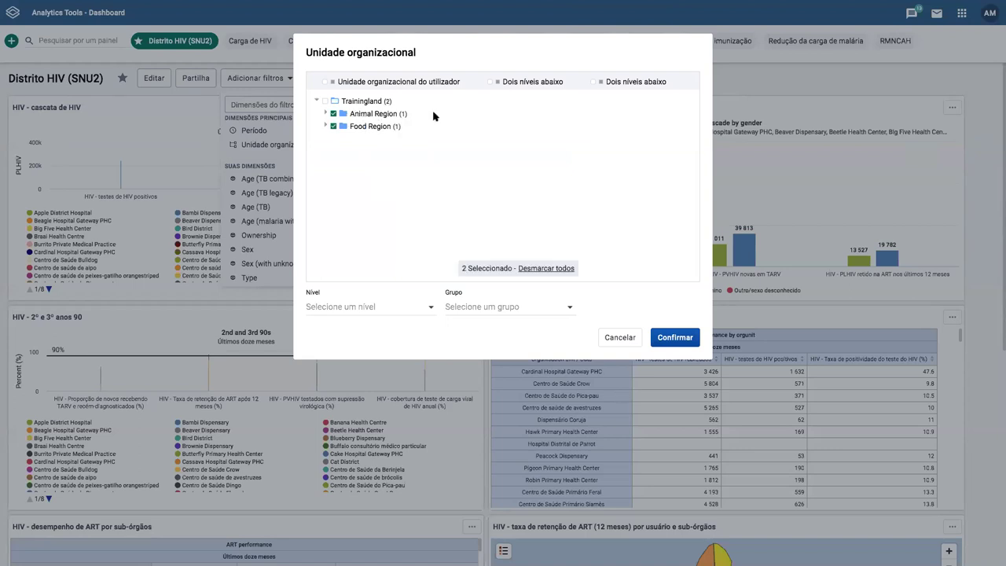
left_click(672, 340)
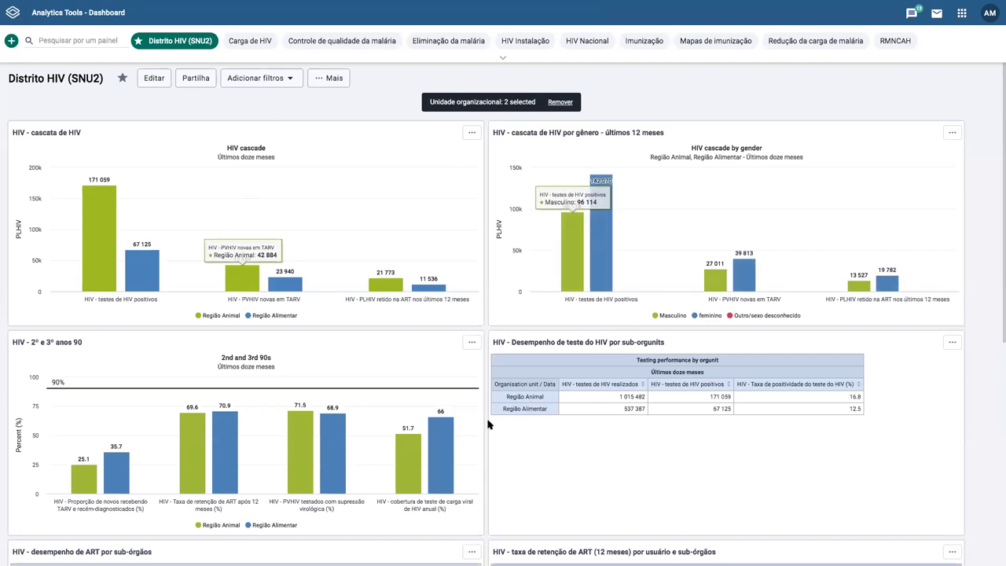
- Look over the filtered Distrito HIV (SNU2) dashboard and add a period filter for the relative month Este mês
scroll(440, 404, "down", 1)
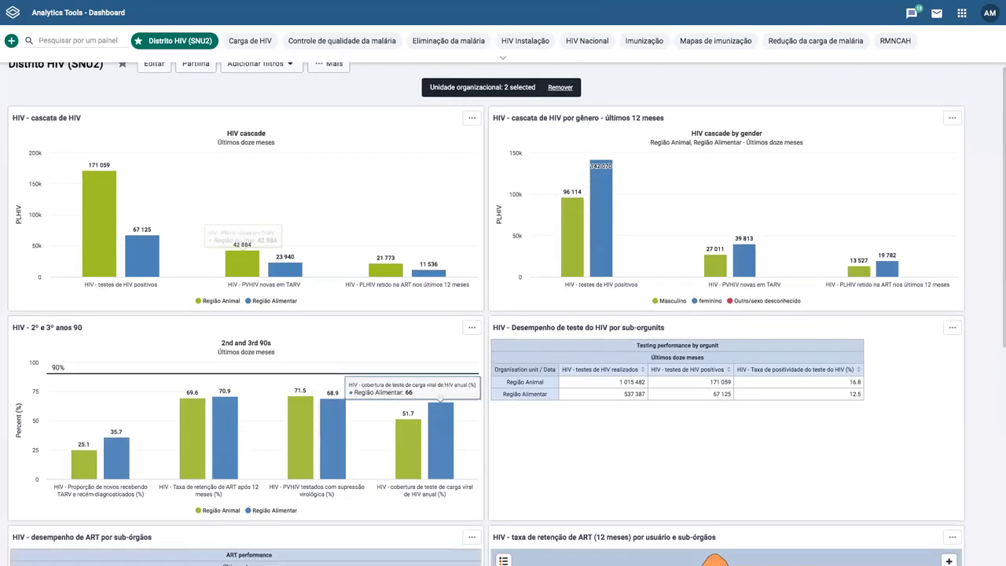
scroll(430, 342, "down", 4)
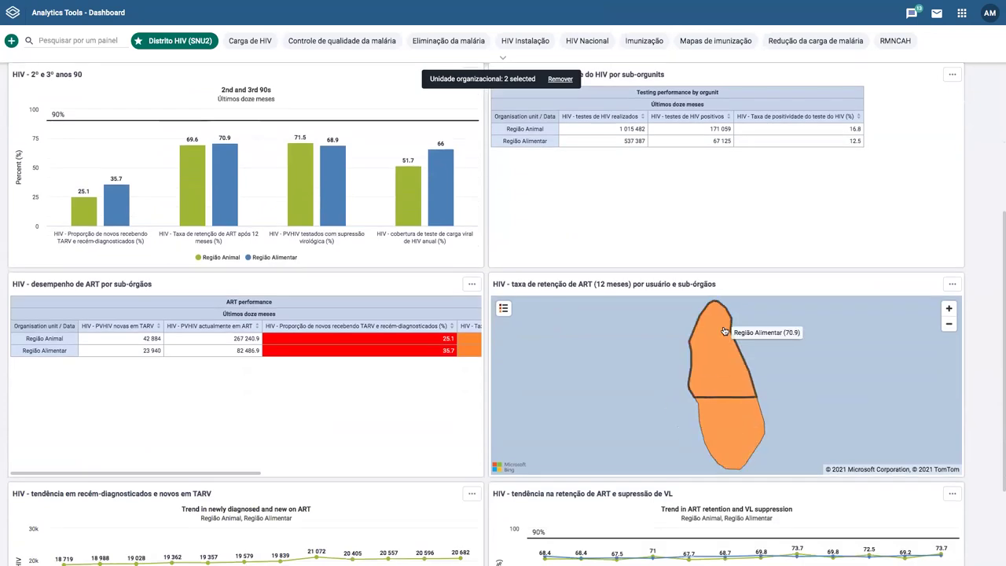
scroll(707, 227, "up", 5)
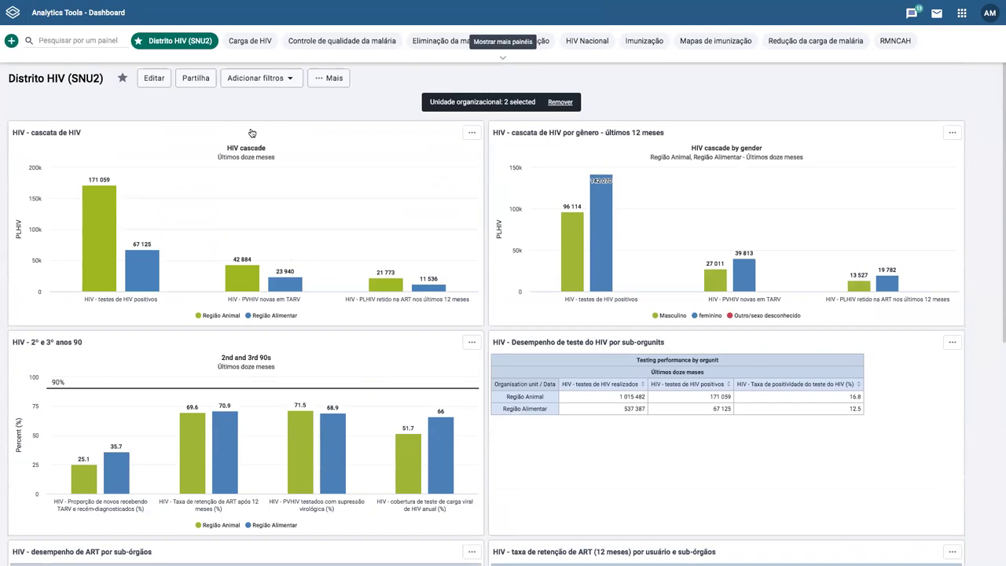
left_click(260, 78)
left_click(252, 130)
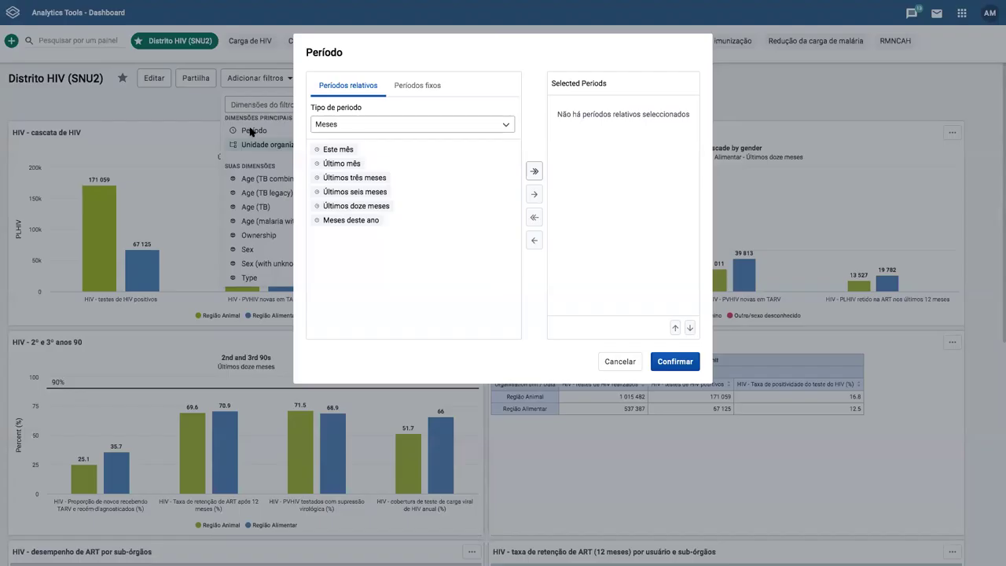
left_click(334, 150)
double_click(334, 150)
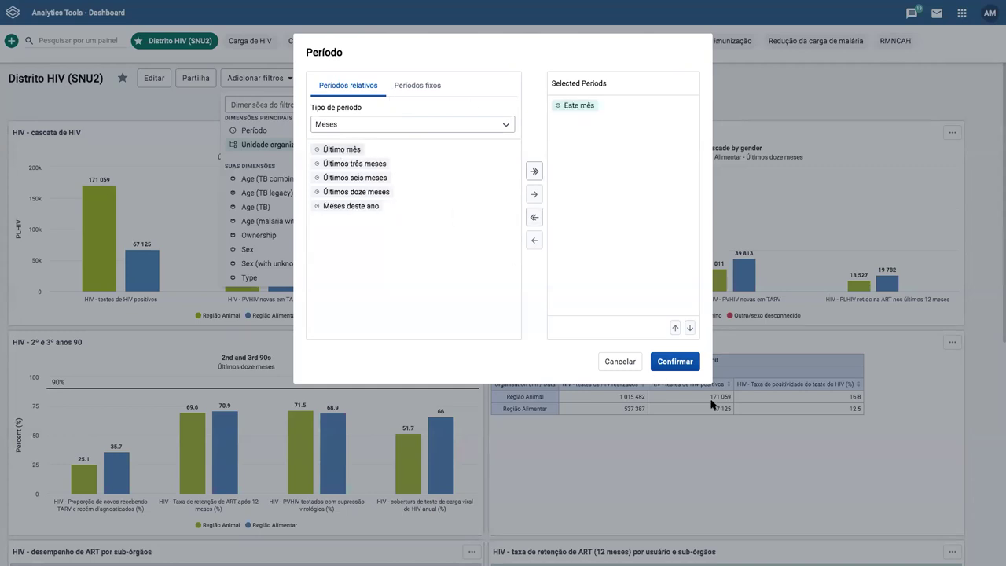
left_click(688, 363)
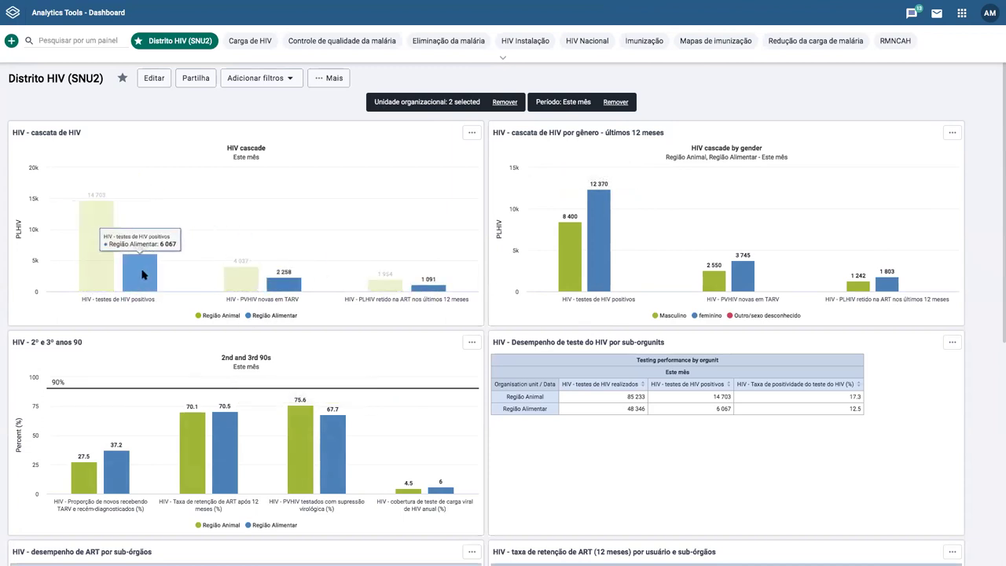
- Review the dashboard for this month, and view the HIV - cascata de HIV item as a table before returning it to a chart
scroll(121, 242, "down", 1)
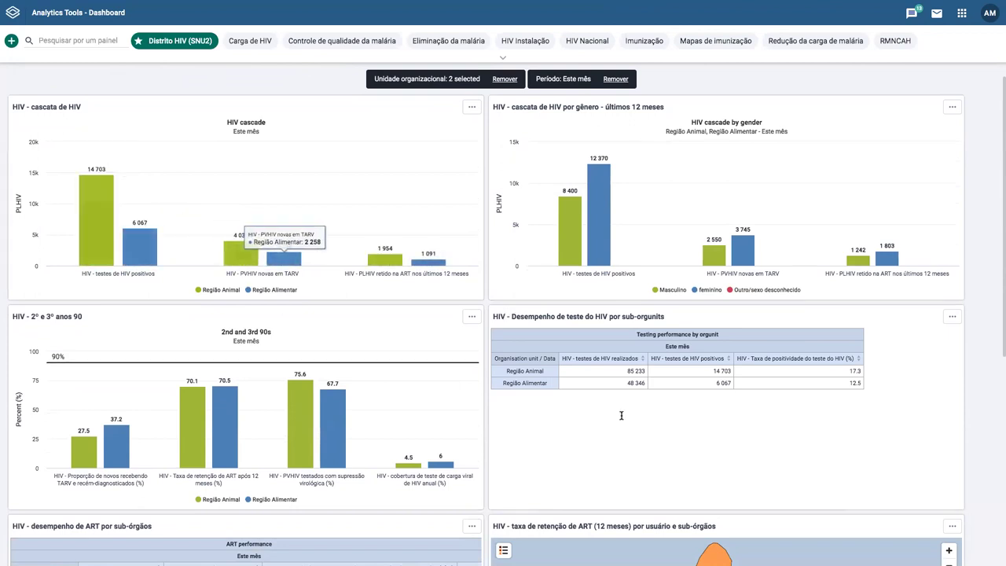
scroll(264, 260, "down", 3)
scroll(487, 314, "up", 3)
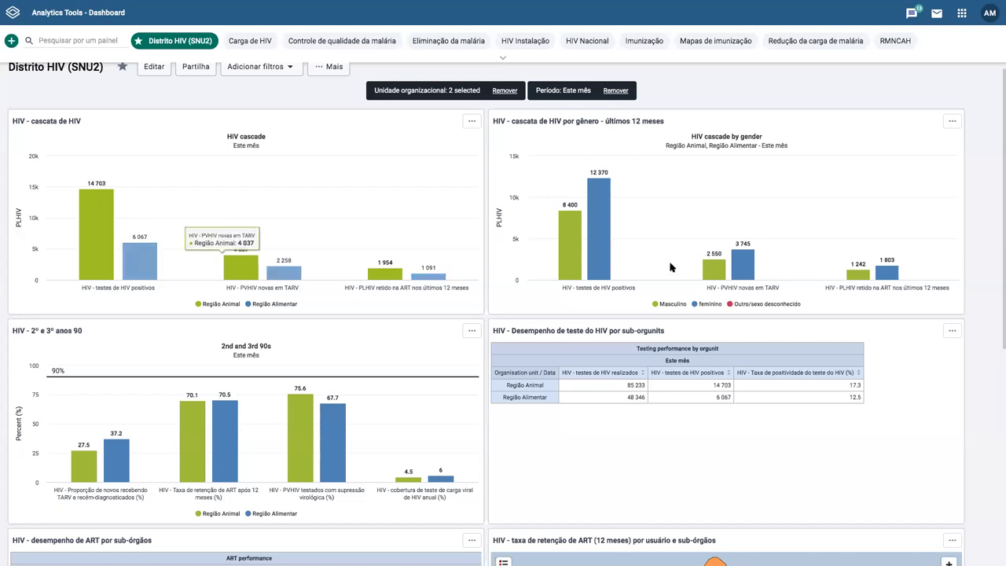
left_click(473, 124)
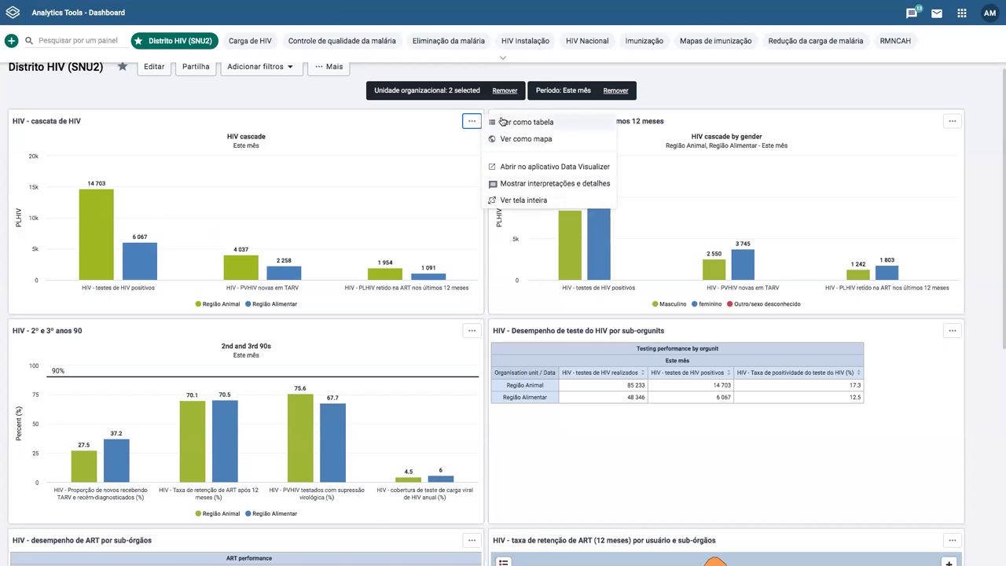
left_click(503, 140)
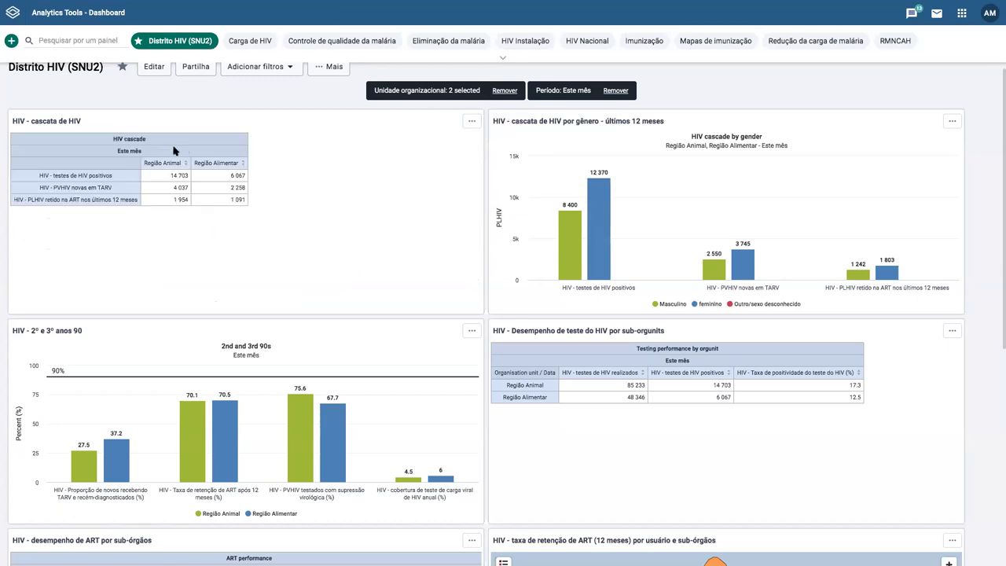
left_click(473, 123)
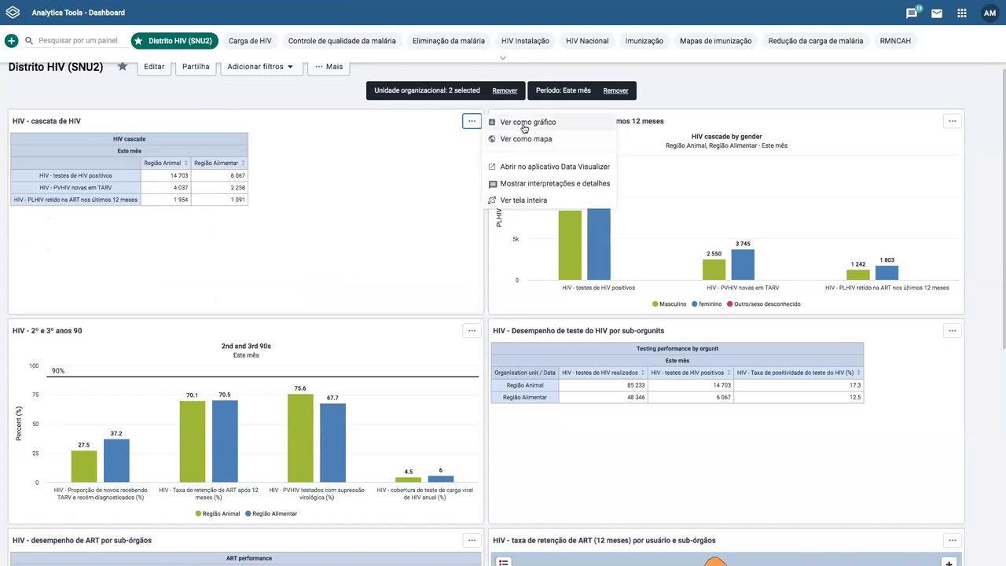
left_click(519, 123)
- View the HIV - cascata de HIV chart in full screen and return to the dashboard
left_click(472, 121)
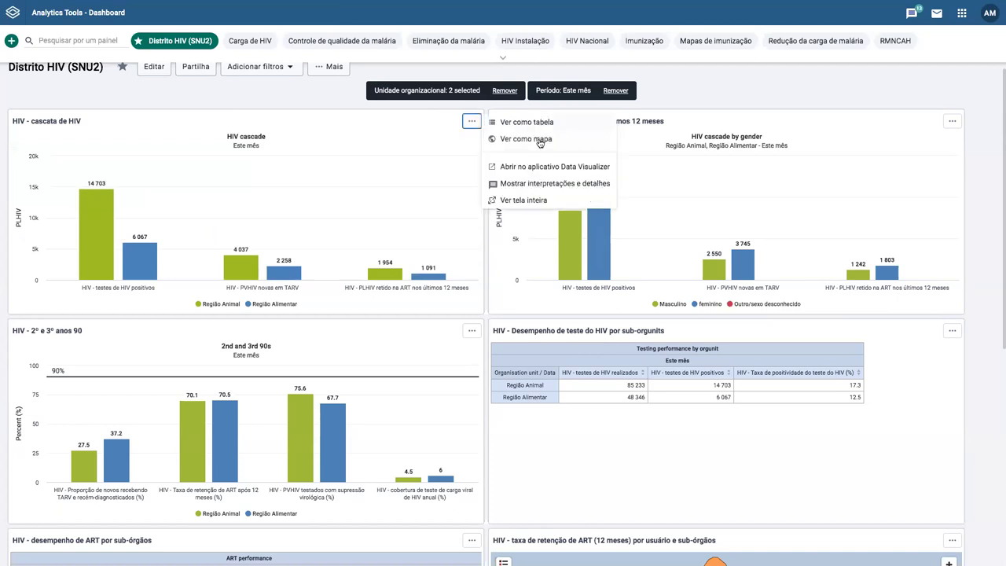
left_click(525, 201)
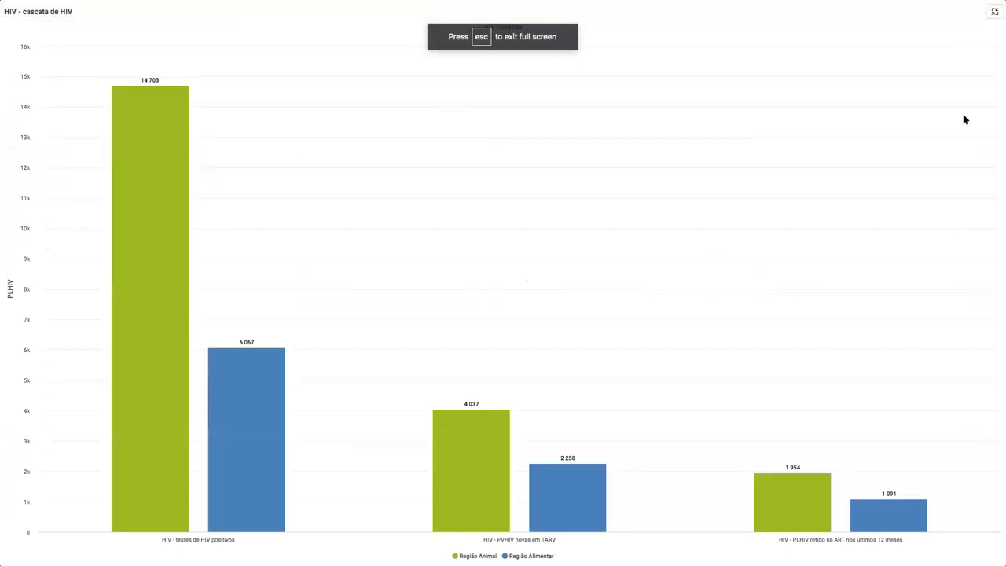
left_click(995, 11)
- Show the interpretations and details of the HIV - cascata de HIV chart and read its description, ownership details and existing comment
left_click(471, 122)
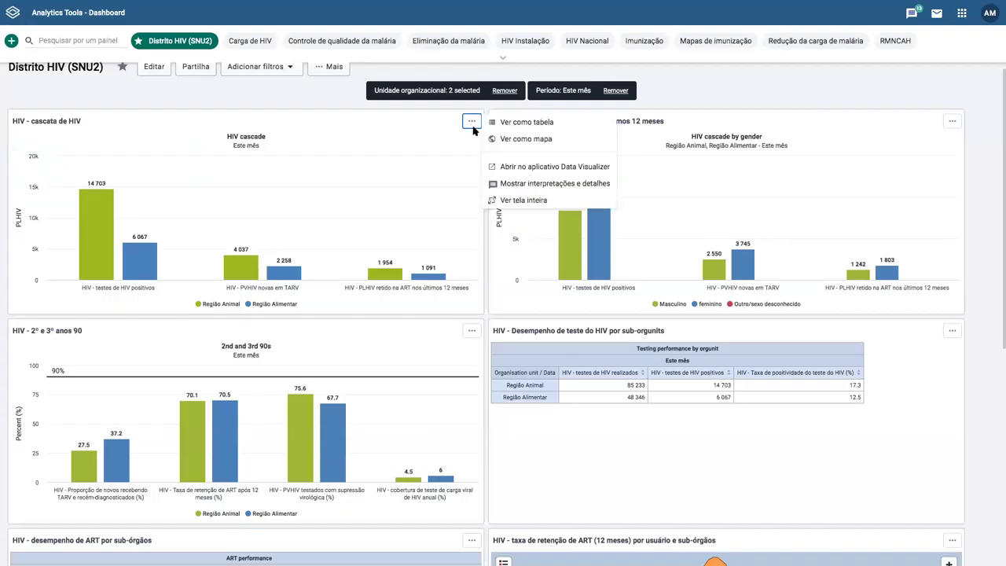
left_click(548, 186)
scroll(130, 385, "down", 1)
scroll(131, 385, "down", 1)
scroll(131, 385, "up", 3)
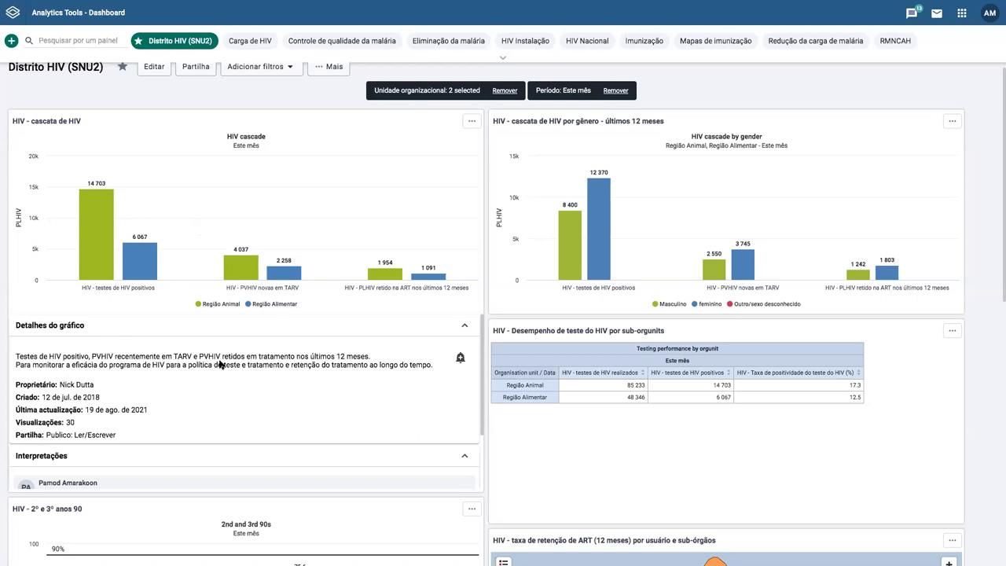
scroll(222, 365, "down", 2)
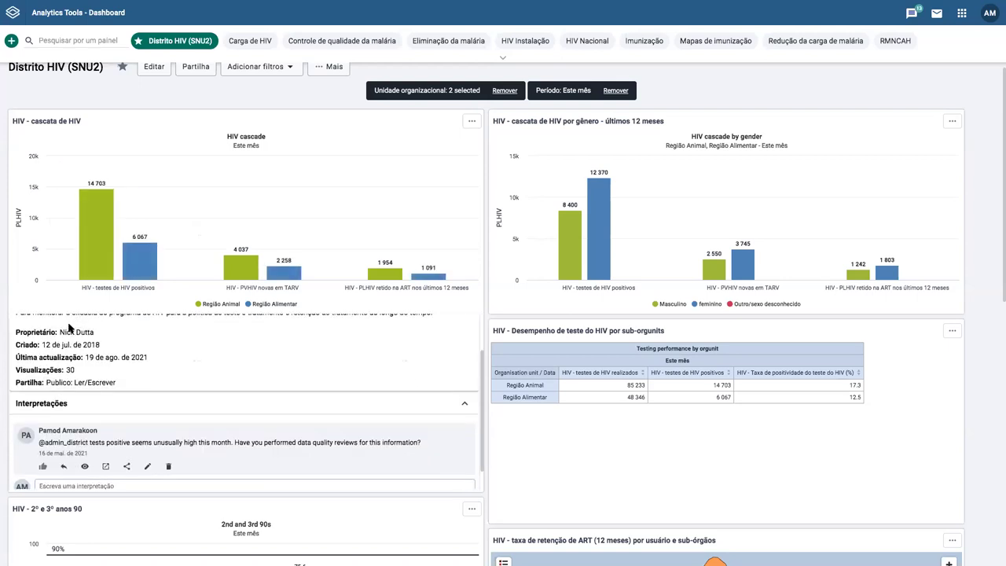
double_click(71, 331)
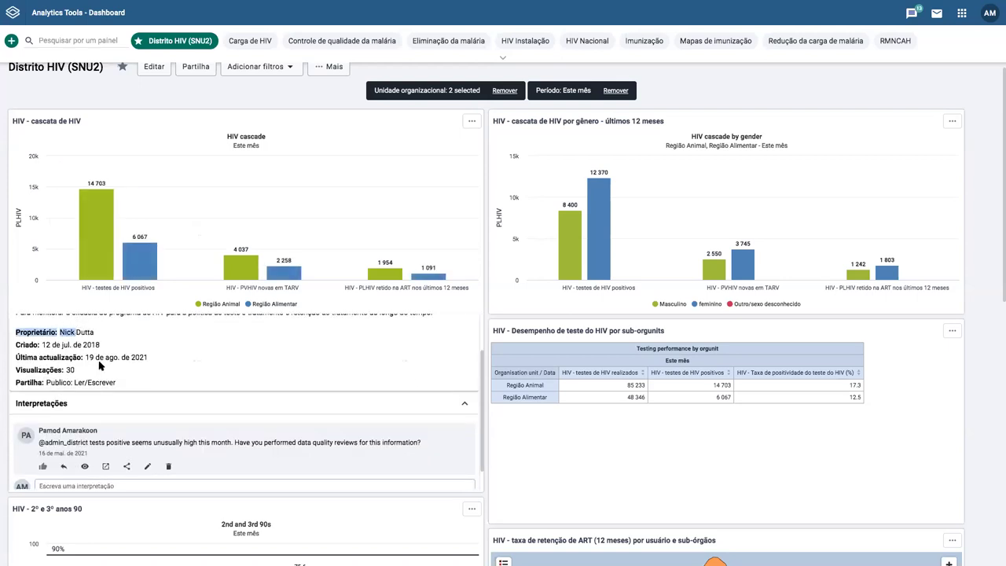
scroll(128, 366, "down", 1)
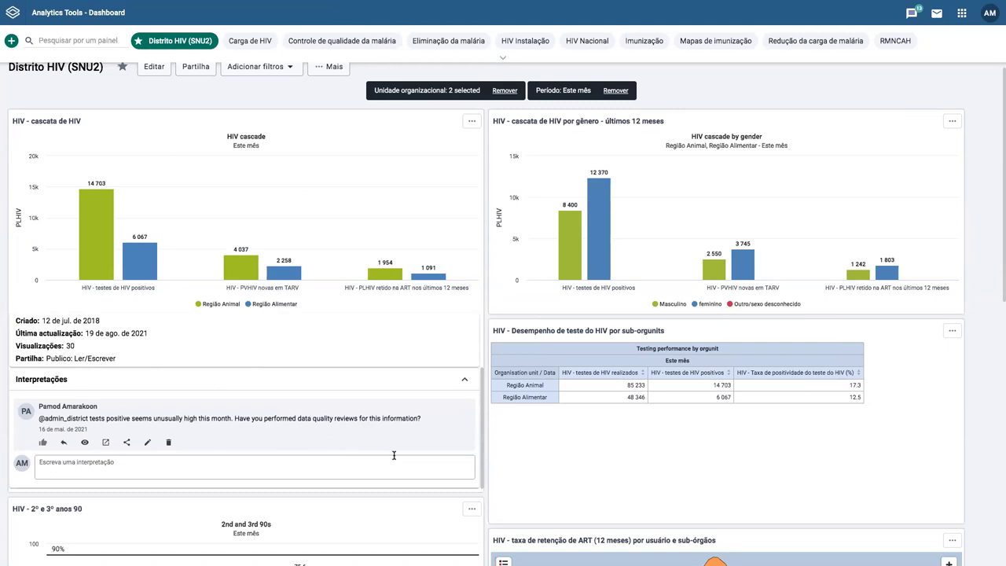
- Post an interpretation on the HIV - cascata de HIV chart that mentions a colleague's username, says "por favor verifique os dados." and includes a smiley
left_click(66, 463)
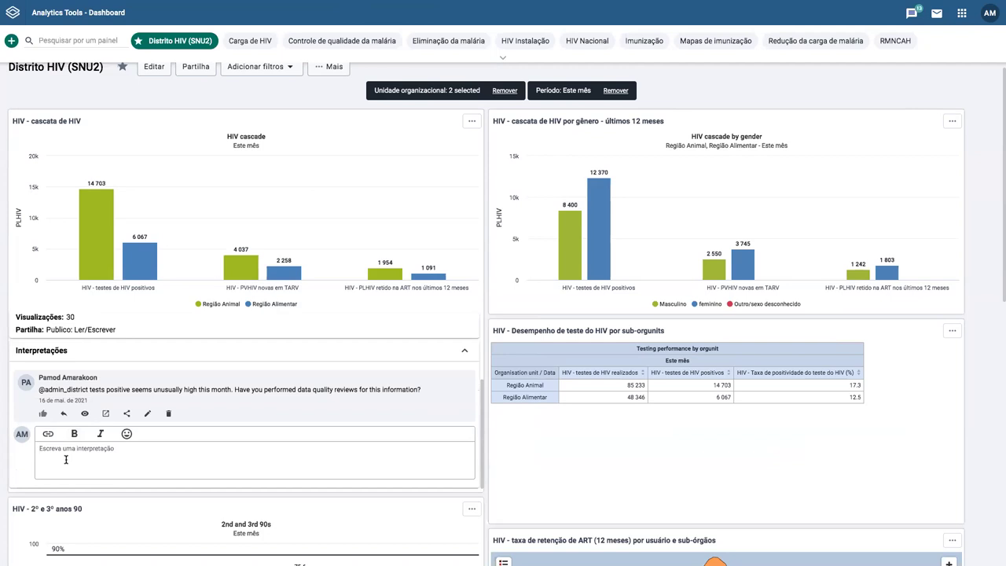
type("@")
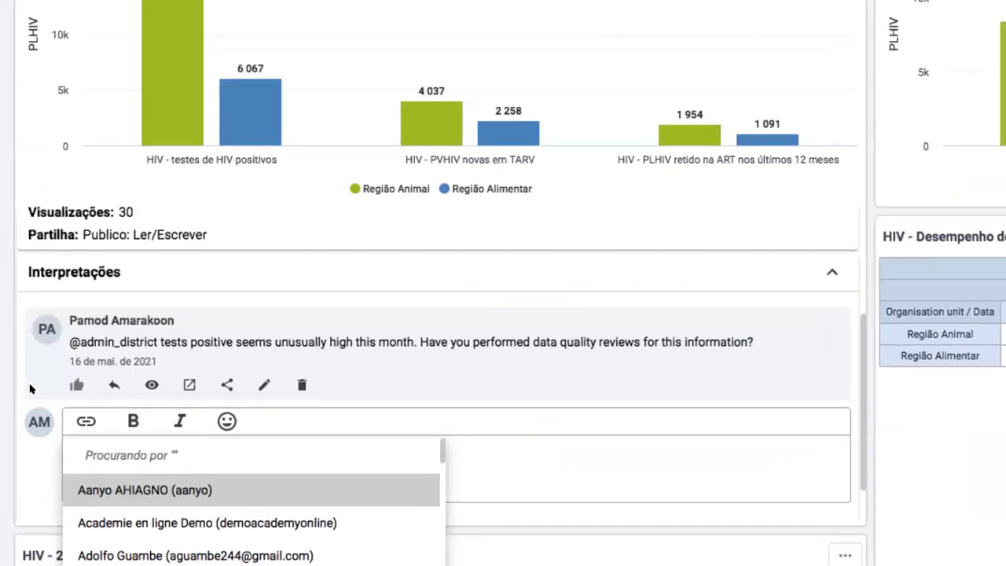
key("Escape")
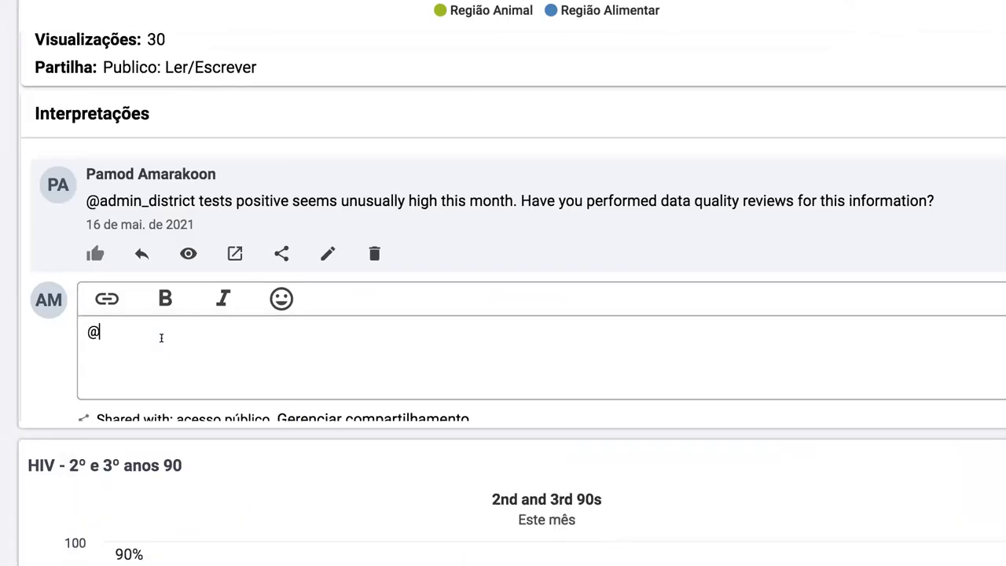
key("BackSpace")
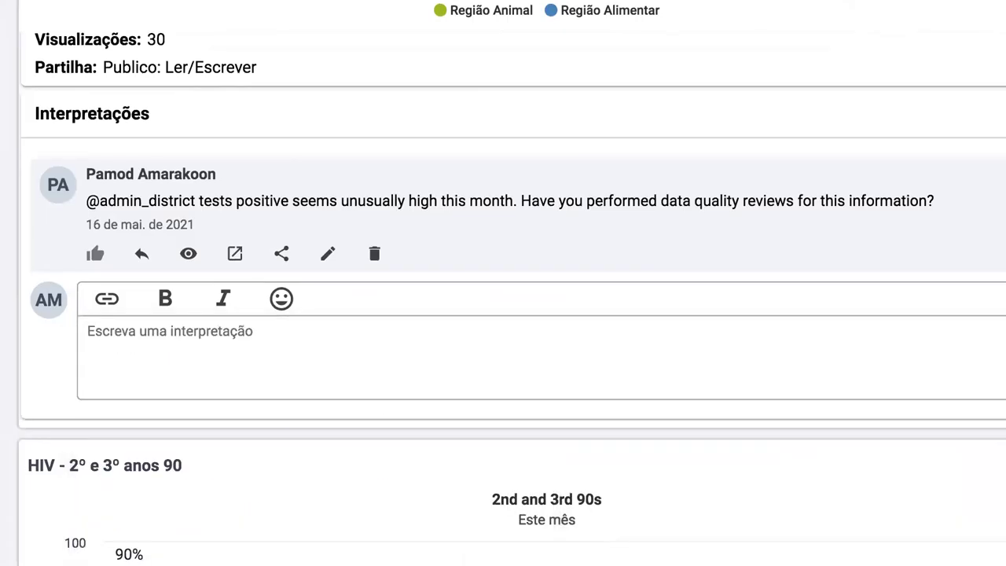
type("@")
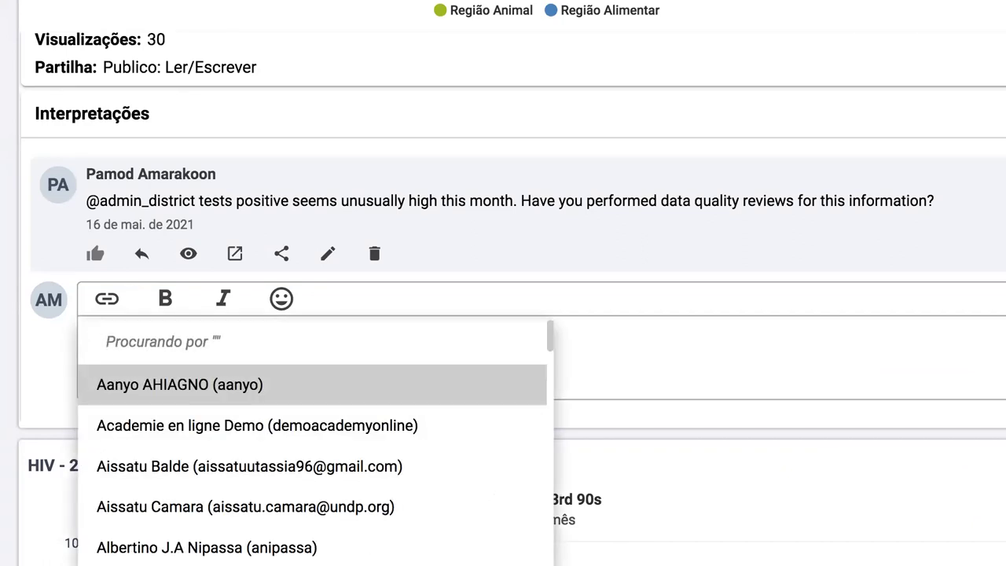
type("sheila")
left_click(198, 382)
type("por fvor")
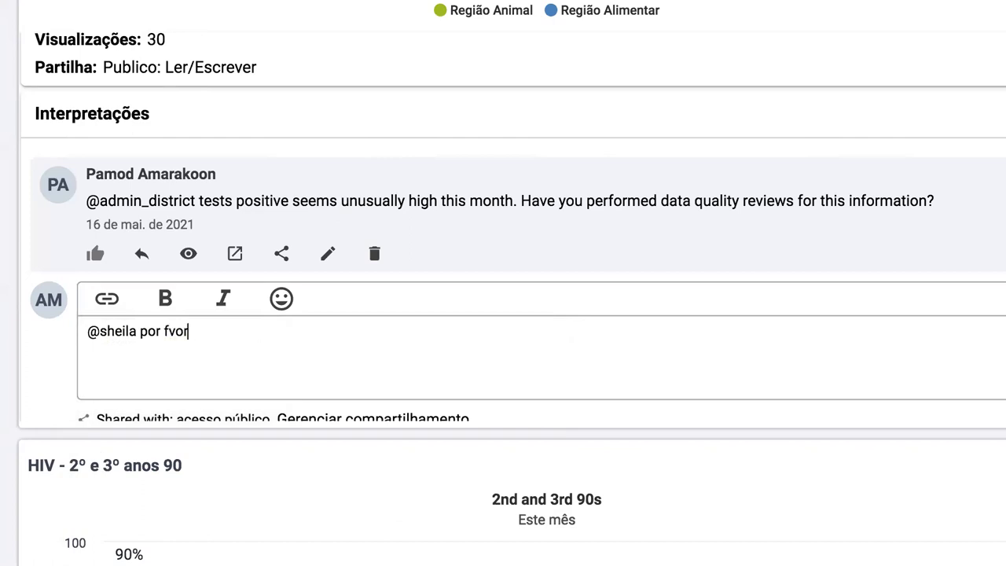
key("BackSpace")
type("avor verifique os dados.")
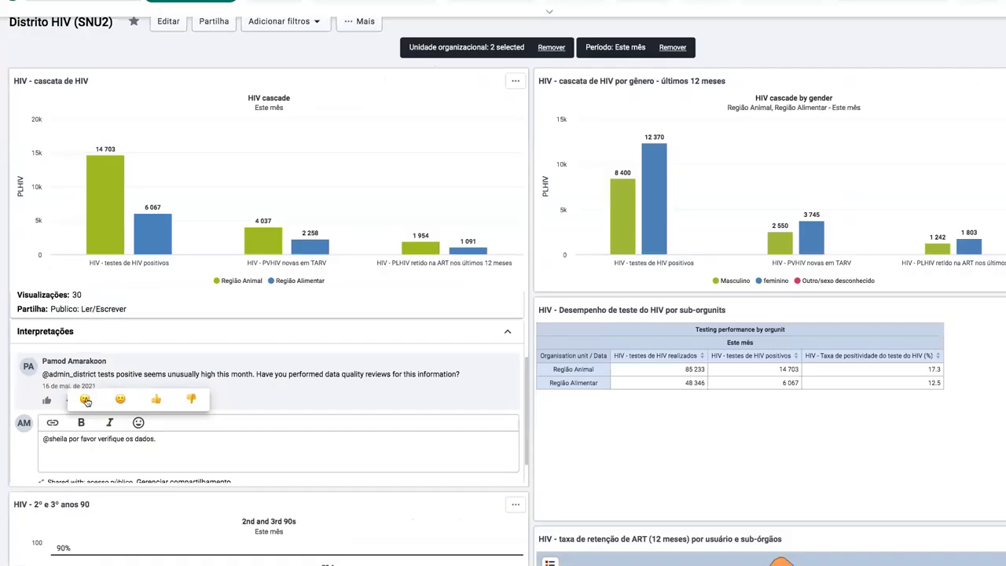
left_click(85, 400)
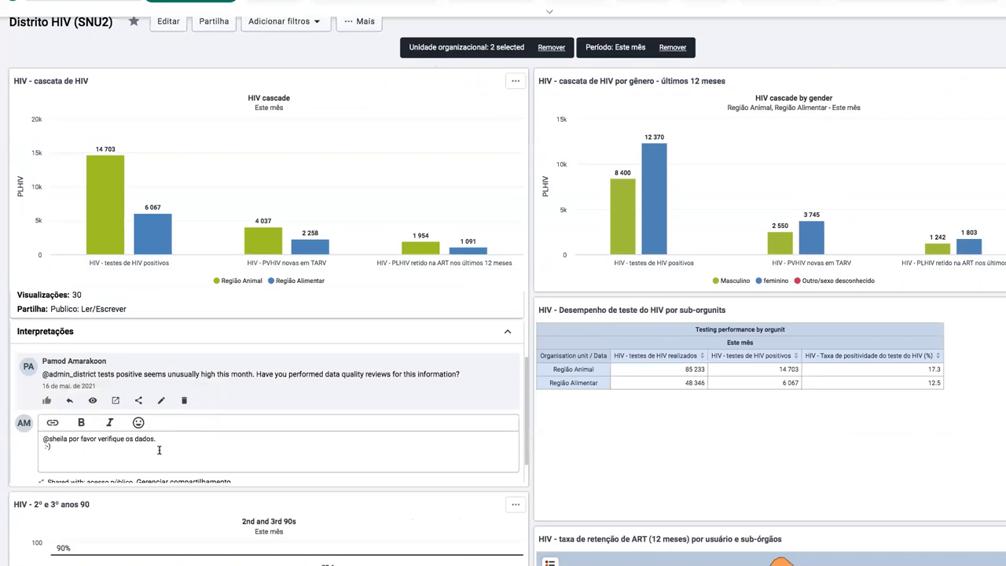
scroll(136, 477, "down", 1)
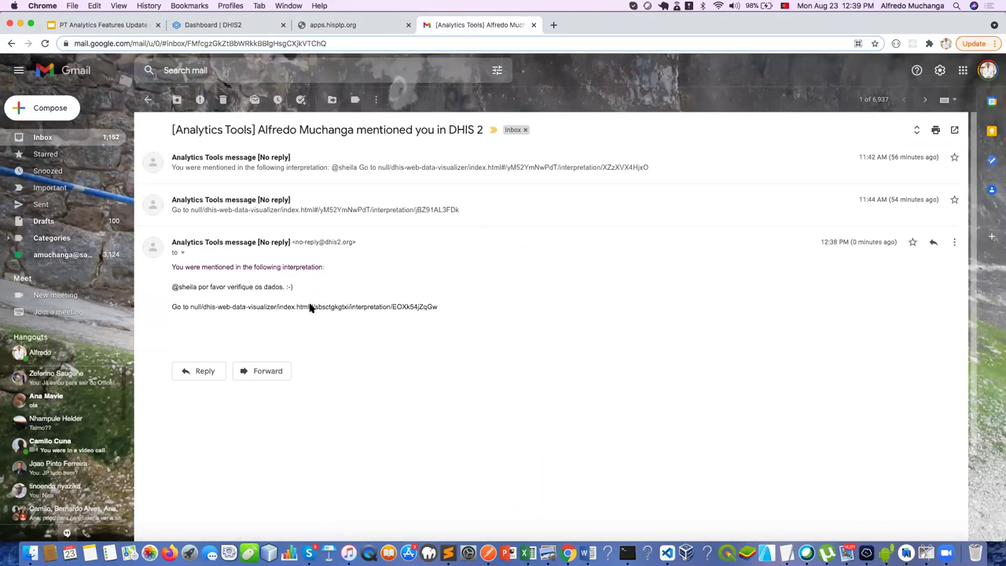
- Switch from Gmail back to the DHIS2 dashboard and collapse the chart details and interpretations of the HIV - cascata de HIV item
left_click(226, 30)
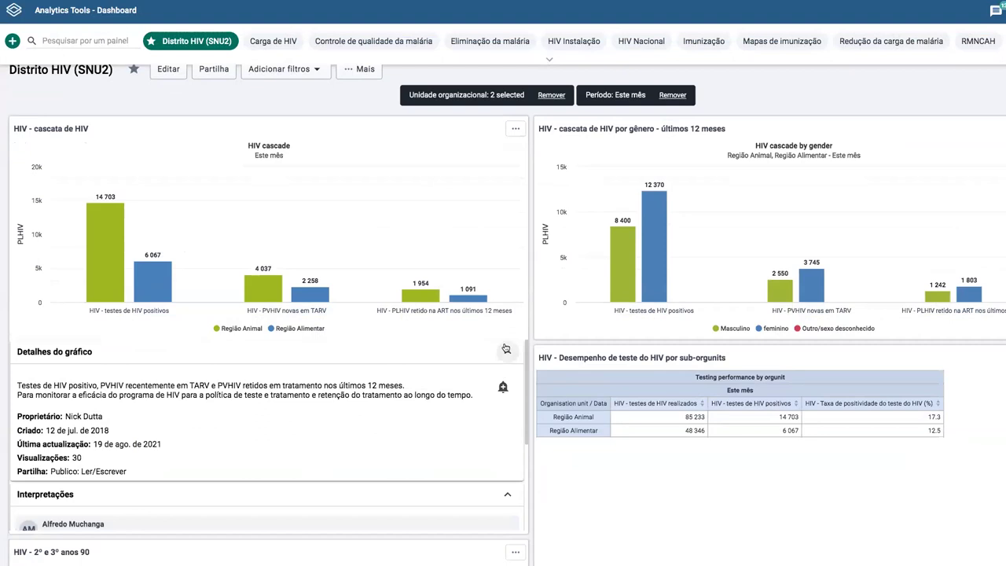
left_click(507, 350)
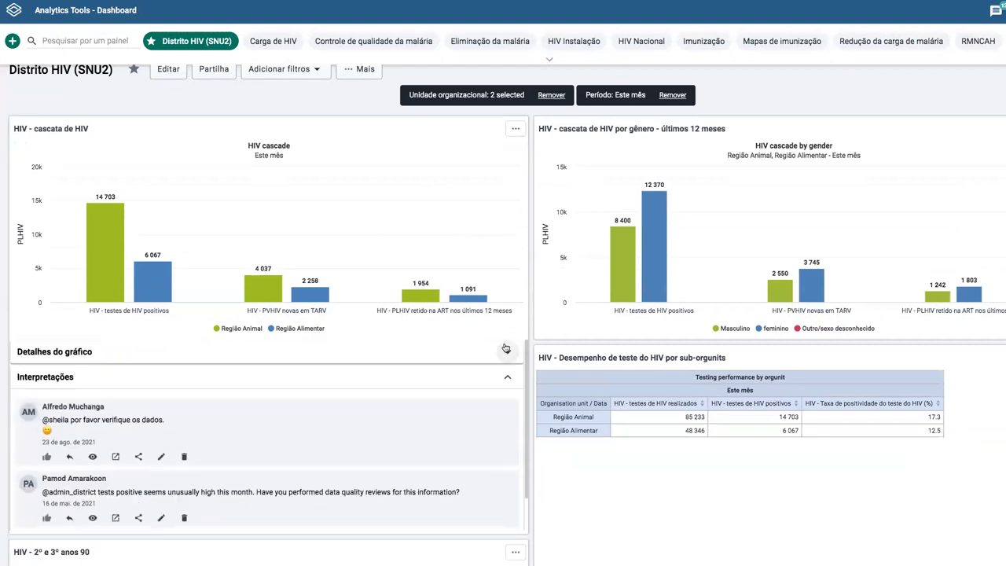
left_click(507, 377)
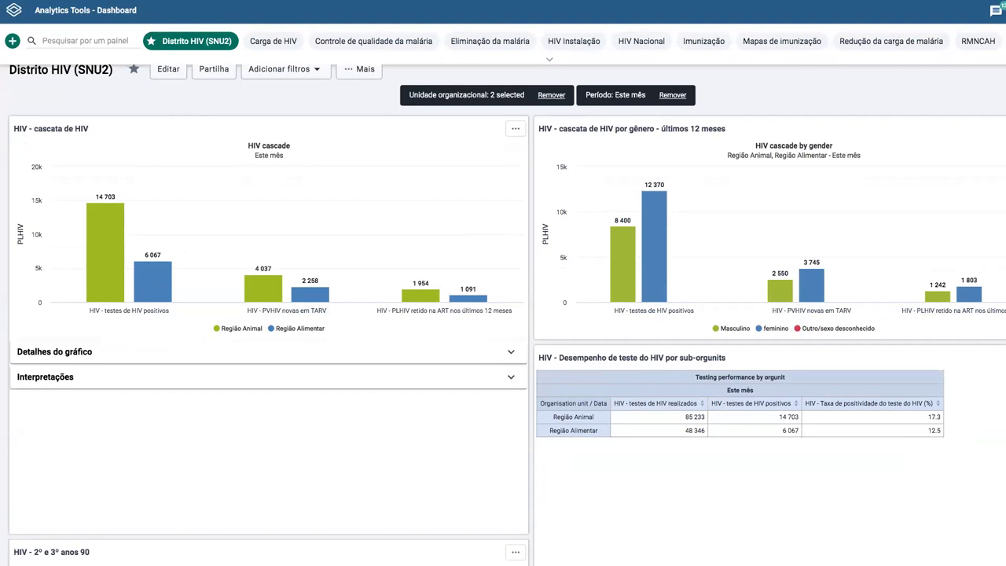
- Remove the period and organisation unit filters from the Distrito HIV (SNU2) dashboard
scroll(702, 245, "down", 5)
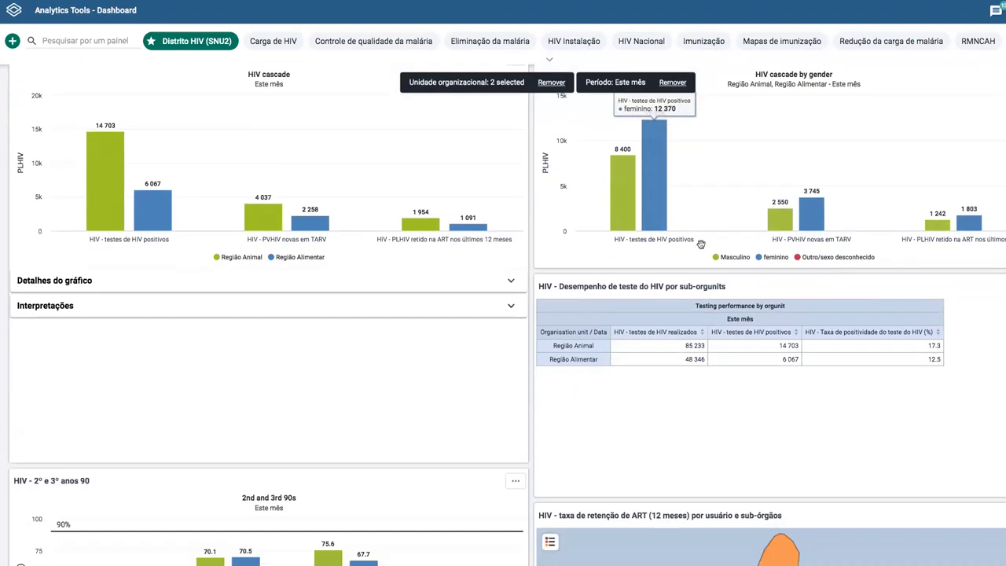
scroll(702, 245, "up", 5)
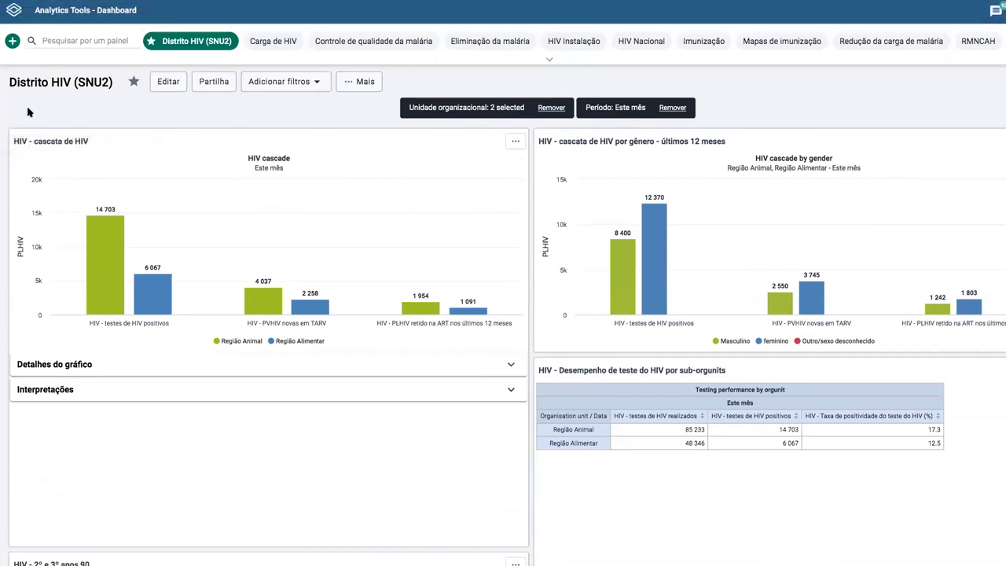
left_click(672, 108)
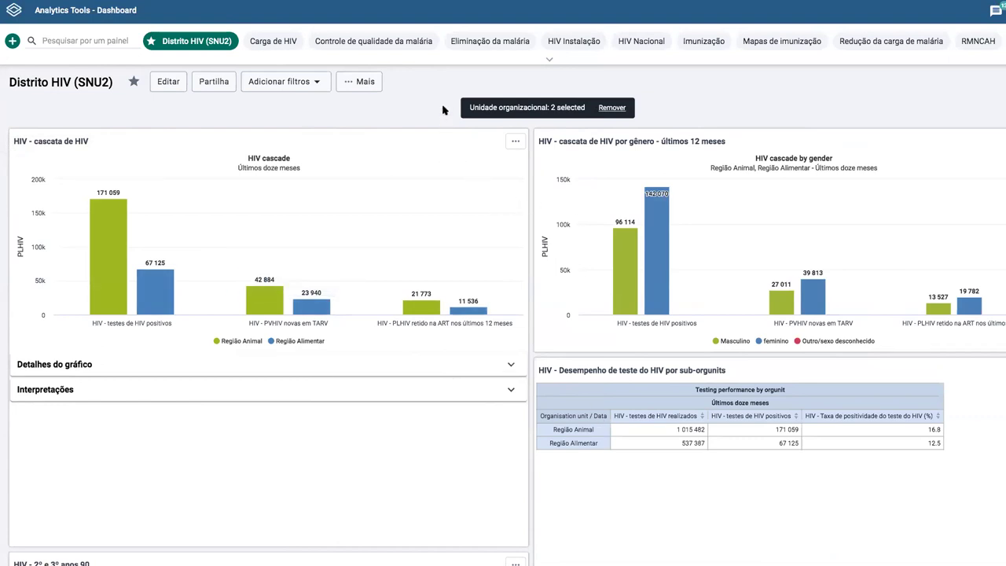
left_click(612, 108)
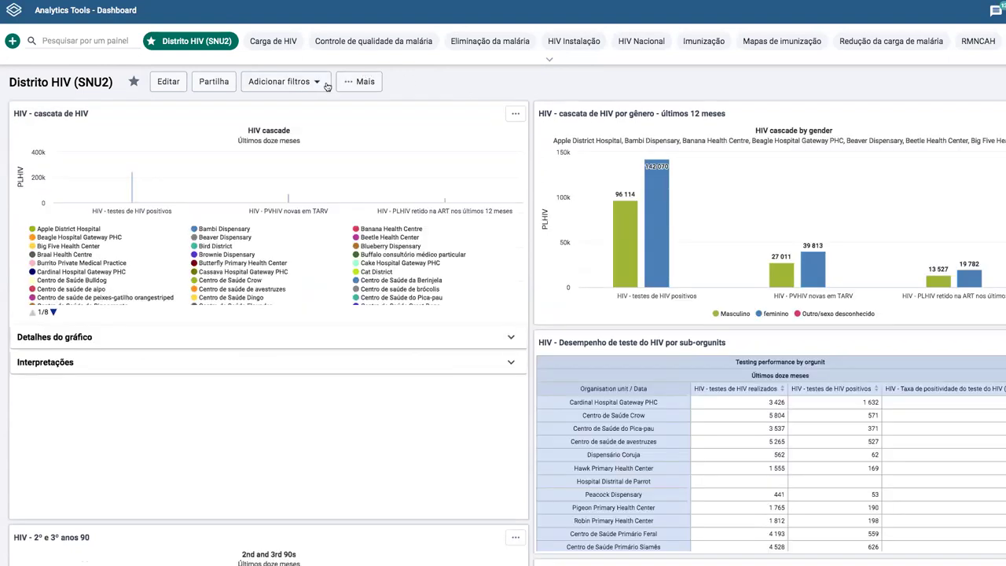
- Filter the Distrito HIV (SNU2) dashboard by organisation unit at the Distrito level
left_click(327, 86)
left_click(291, 161)
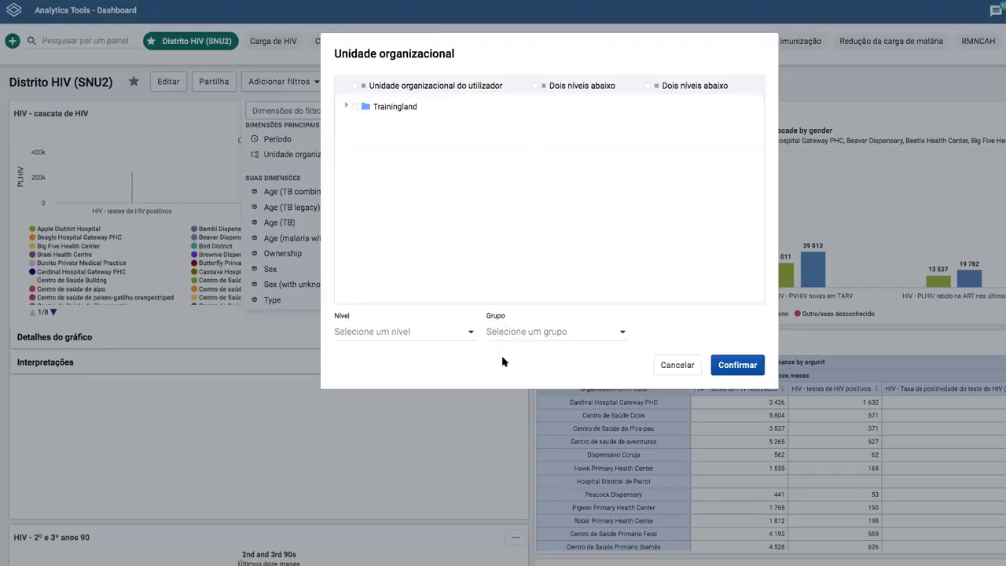
left_click(396, 329)
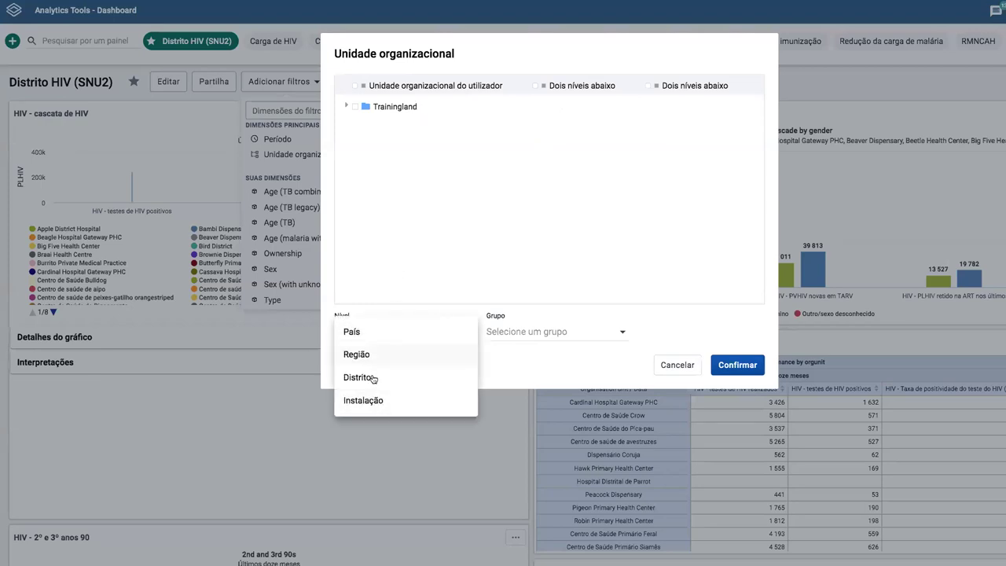
left_click(357, 377)
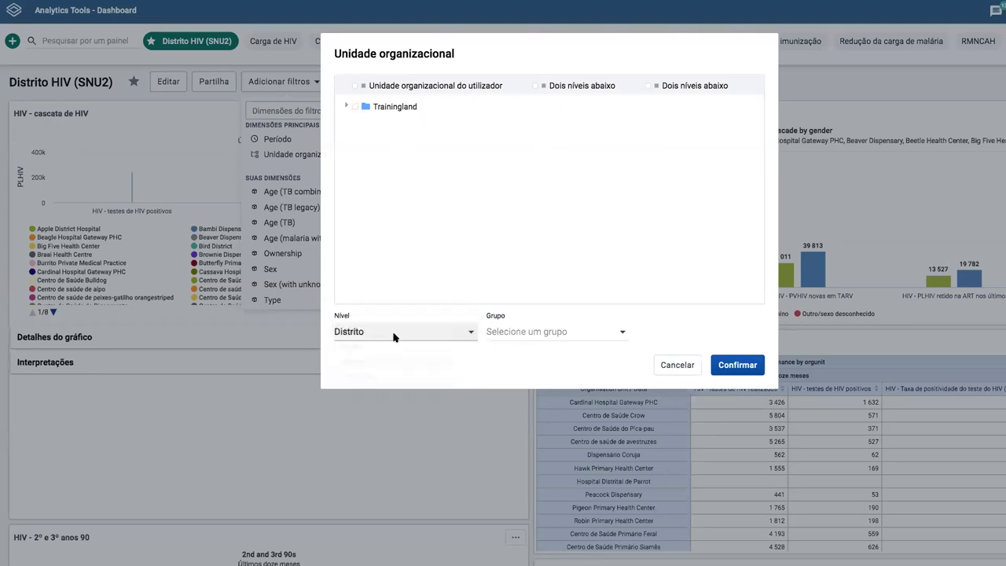
left_click(736, 365)
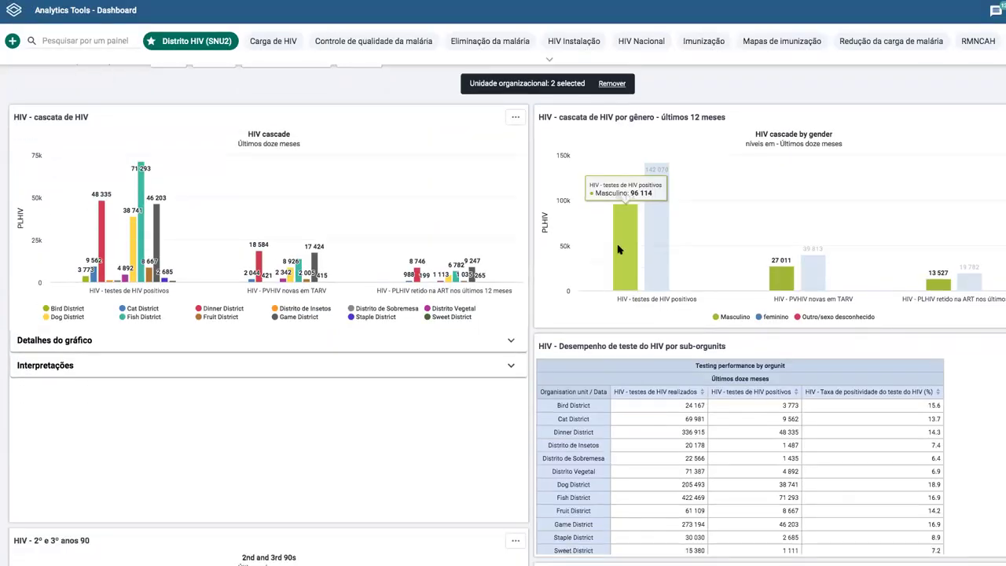
- Examine the district-level dashboard items and the indicator columns of the HIV - desempenho de ART por sub-órgãos table
scroll(422, 273, "down", 3)
scroll(55, 296, "down", 1)
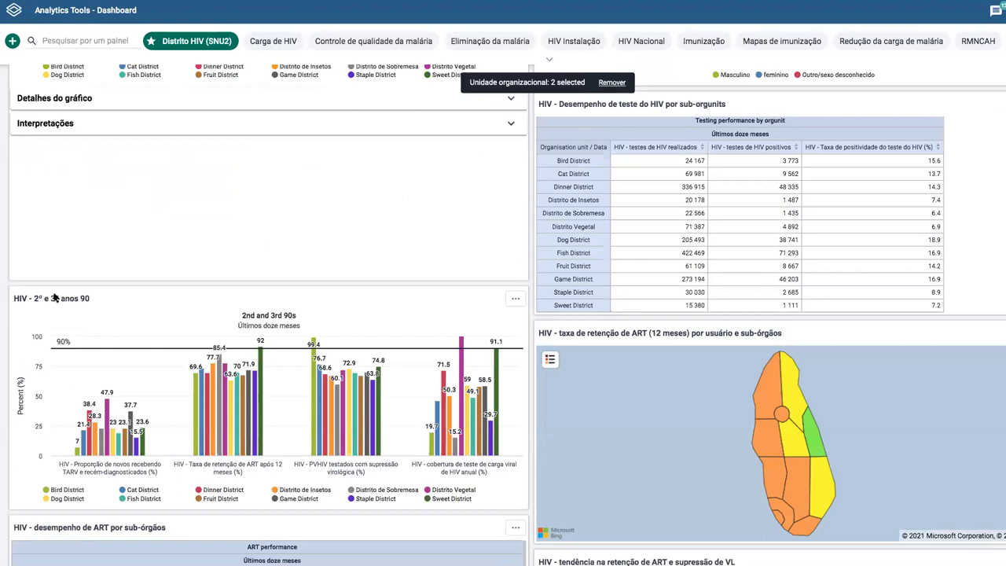
scroll(440, 193, "down", 3)
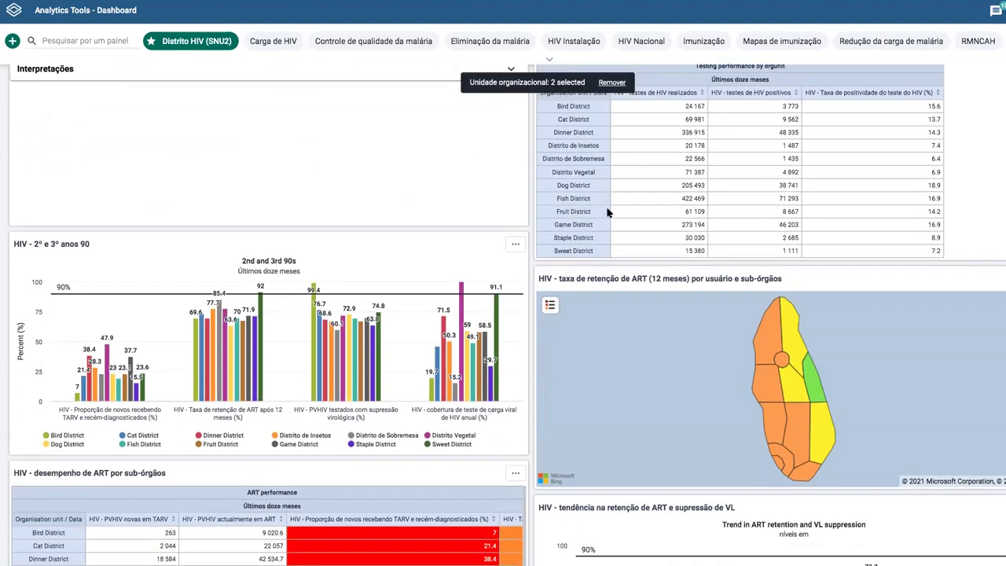
scroll(418, 241, "down", 2)
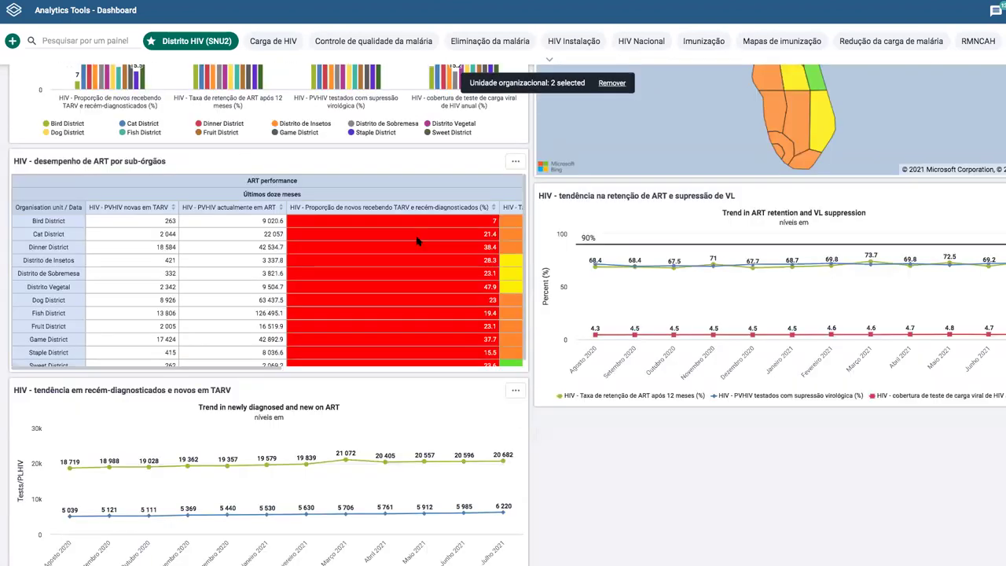
scroll(118, 232, "right", 5)
scroll(92, 220, "left", 5)
scroll(358, 292, "right", 5)
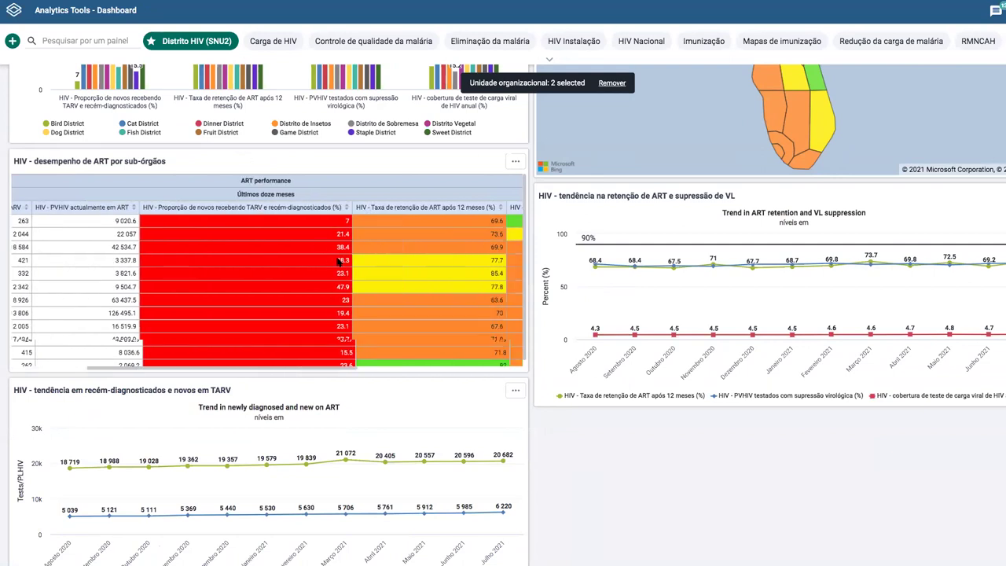
scroll(360, 288, "right", 3)
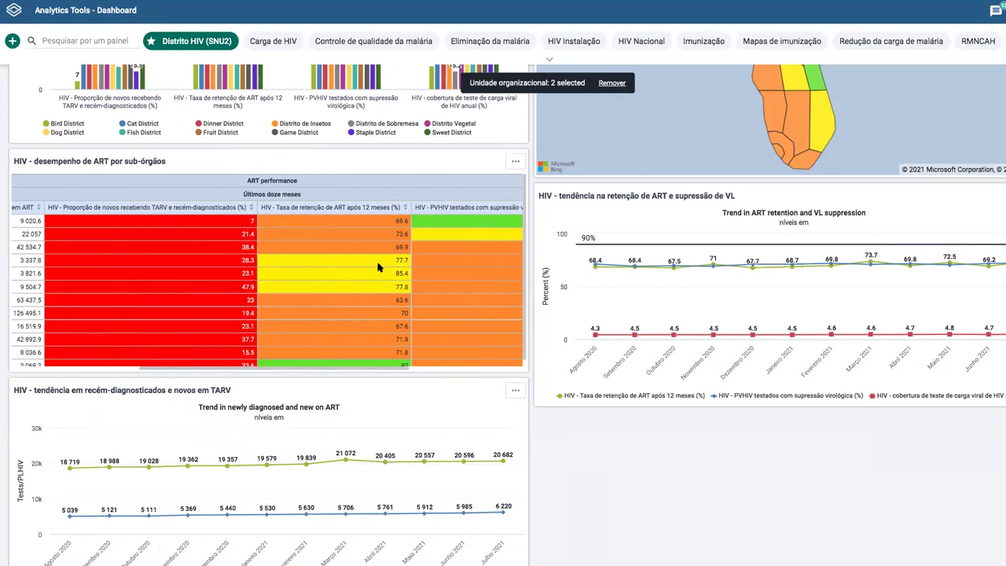
scroll(378, 267, "right", 2)
scroll(401, 256, "right", 1)
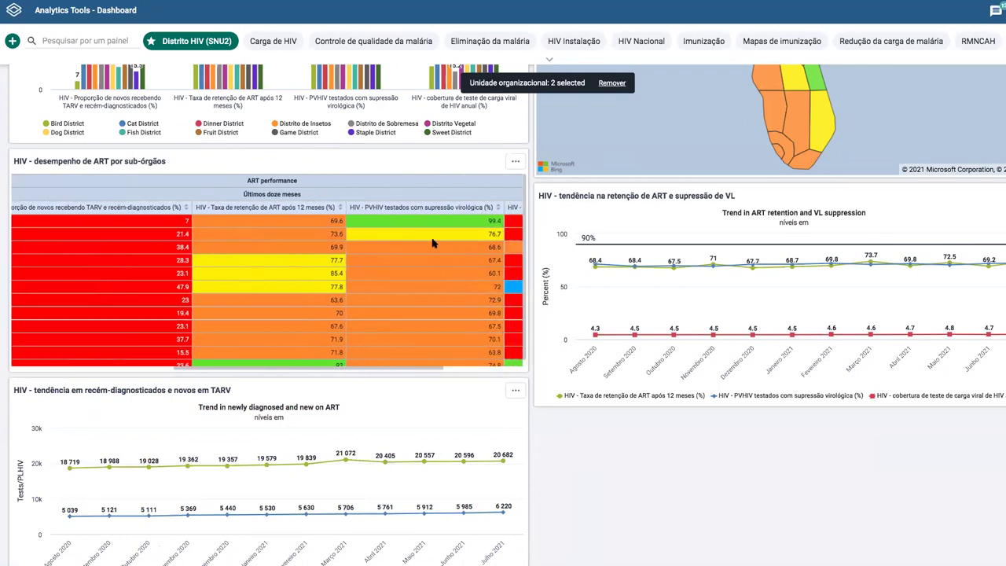
scroll(447, 295, "right", 1)
scroll(445, 297, "right", 2)
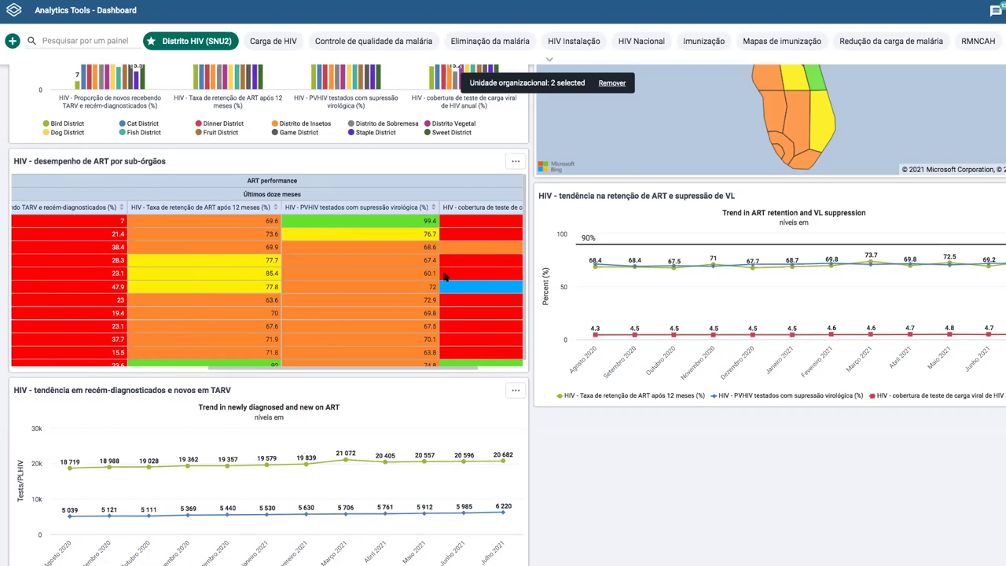
scroll(444, 280, "right", 3)
scroll(438, 229, "right", 1)
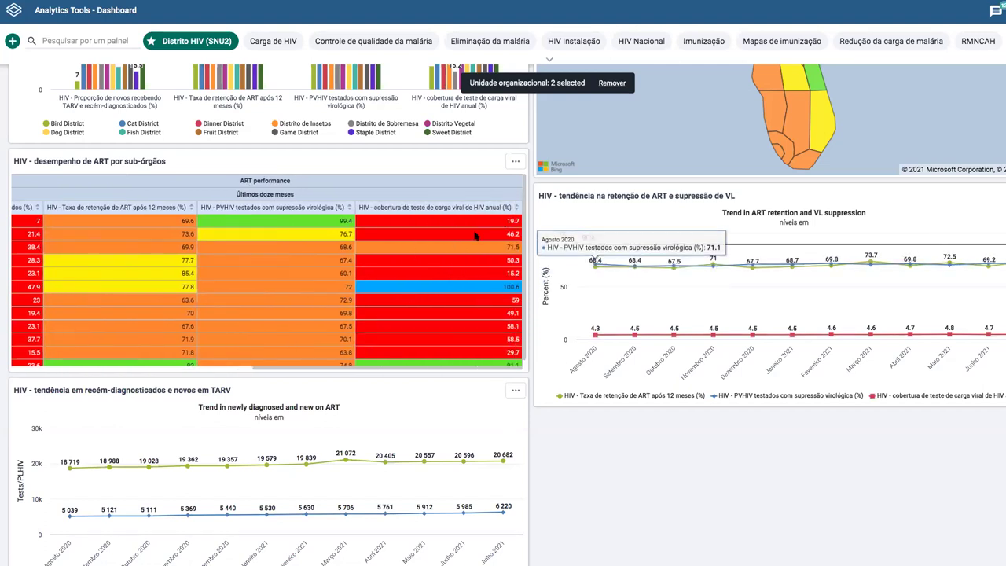
mouse_move(458, 232)
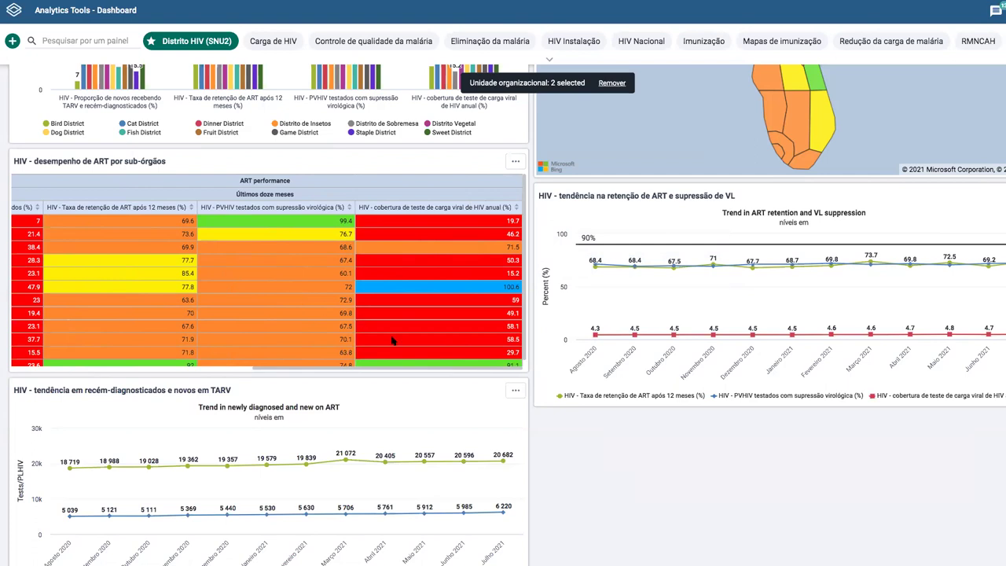
- Look over the district-level charts, the ART retention map and the HIV testing performance table on the dashboard
scroll(702, 344, "up", 1)
scroll(699, 340, "up", 3)
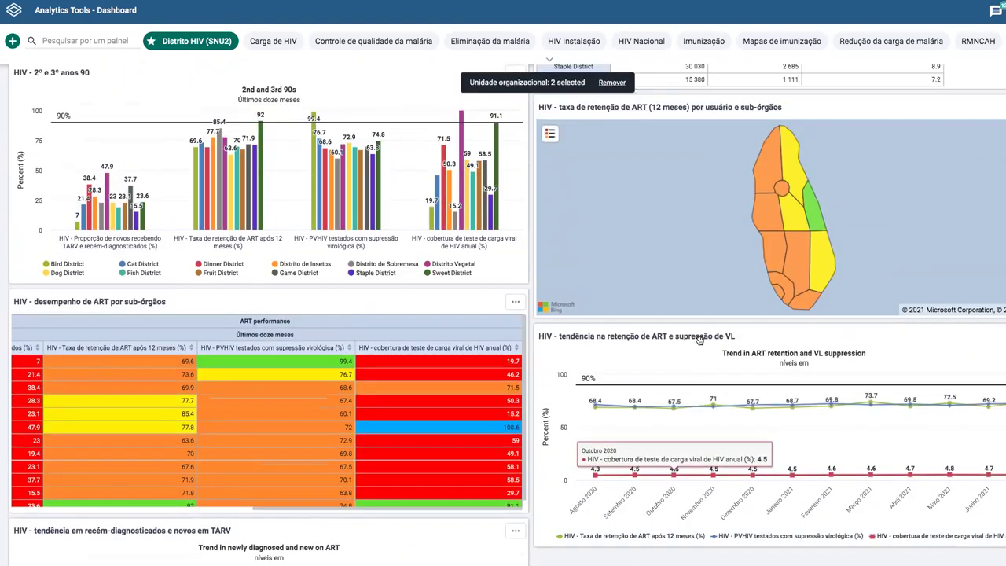
scroll(699, 341, "up", 1)
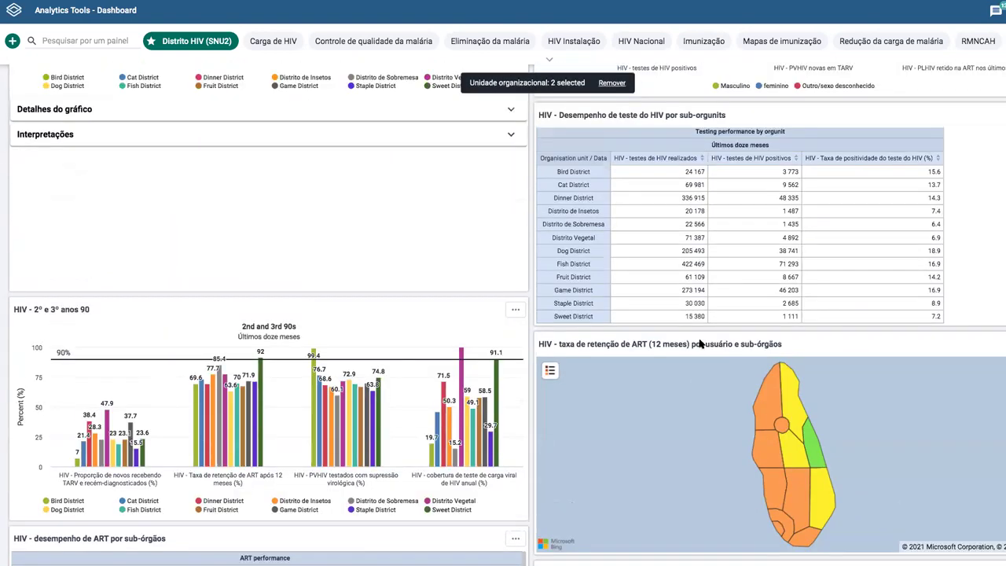
scroll(700, 343, "up", 3)
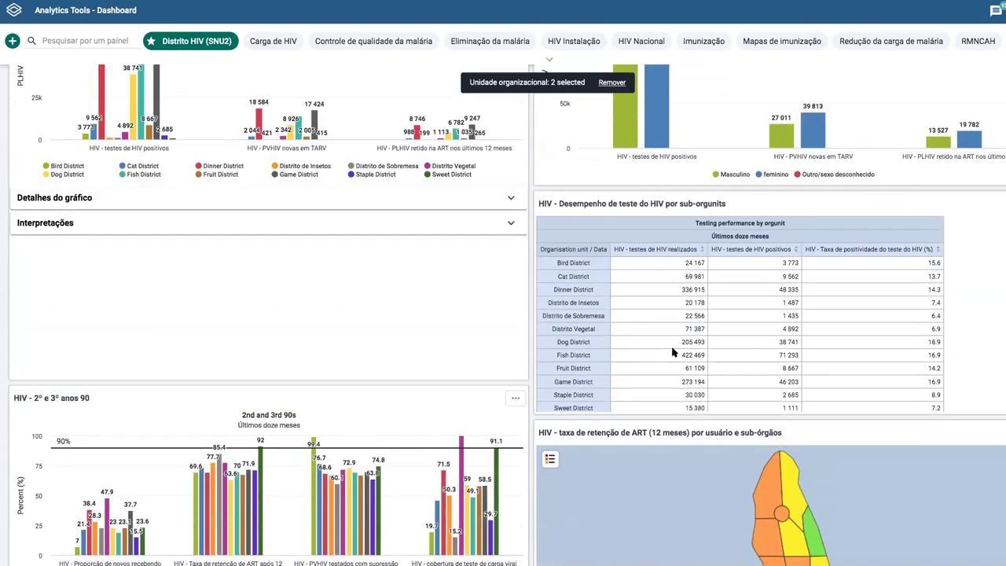
scroll(331, 433, "down", 6)
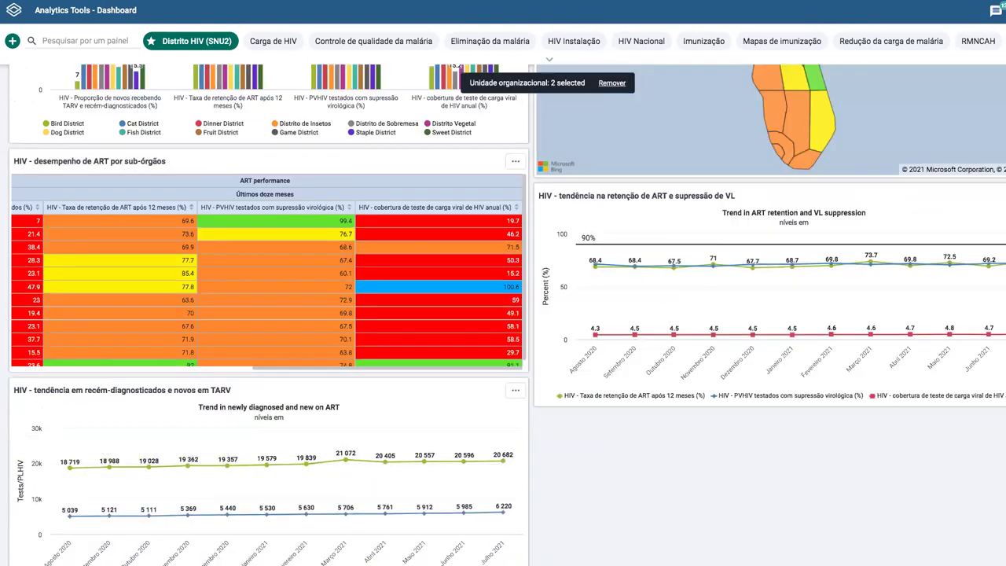
scroll(590, 251, "up", 2)
scroll(590, 251, "up", 2)
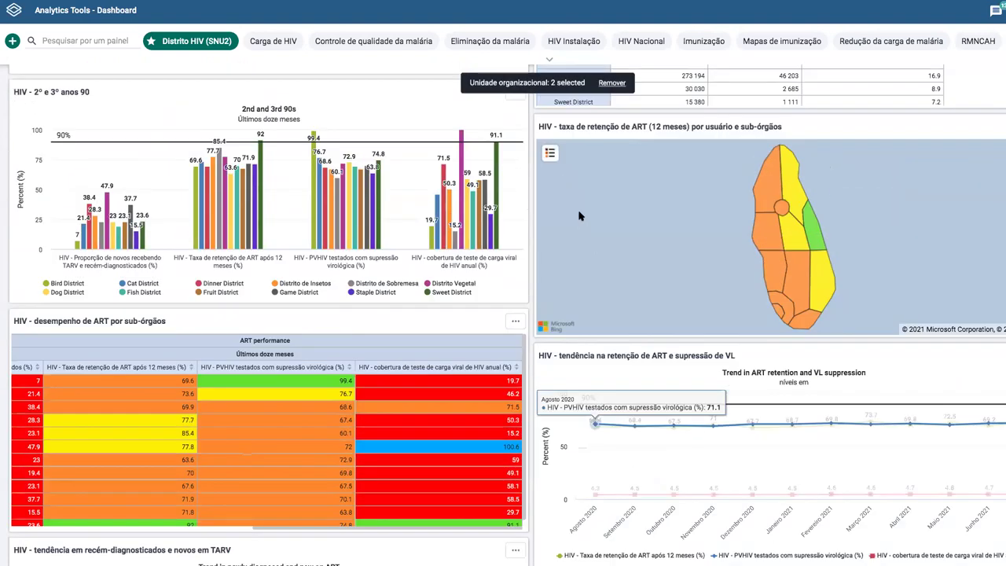
scroll(761, 259, "up", 5)
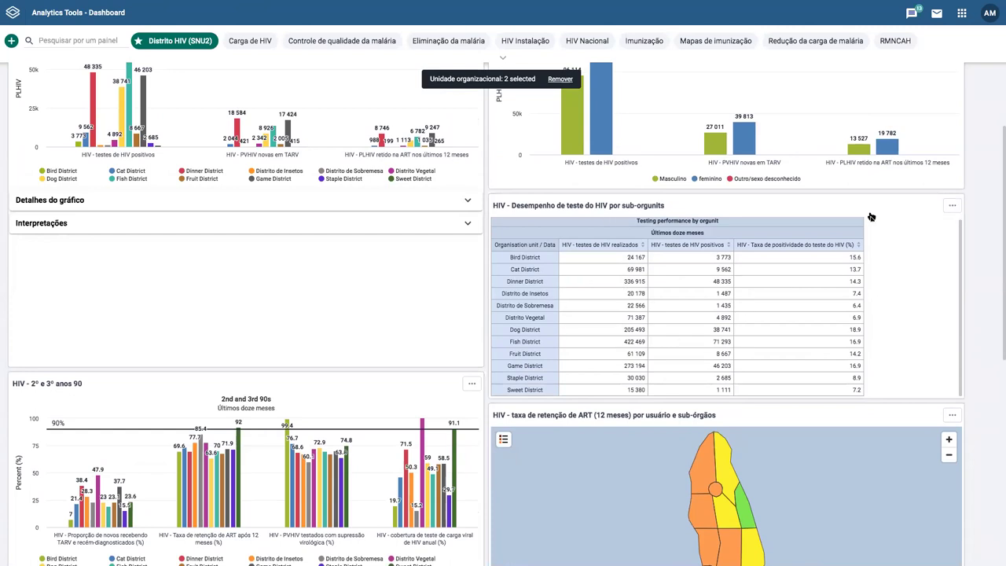
- Open the HIV - Desempenho de teste do HIV por sub-orgunits table in the Data Visualizer app
left_click(952, 206)
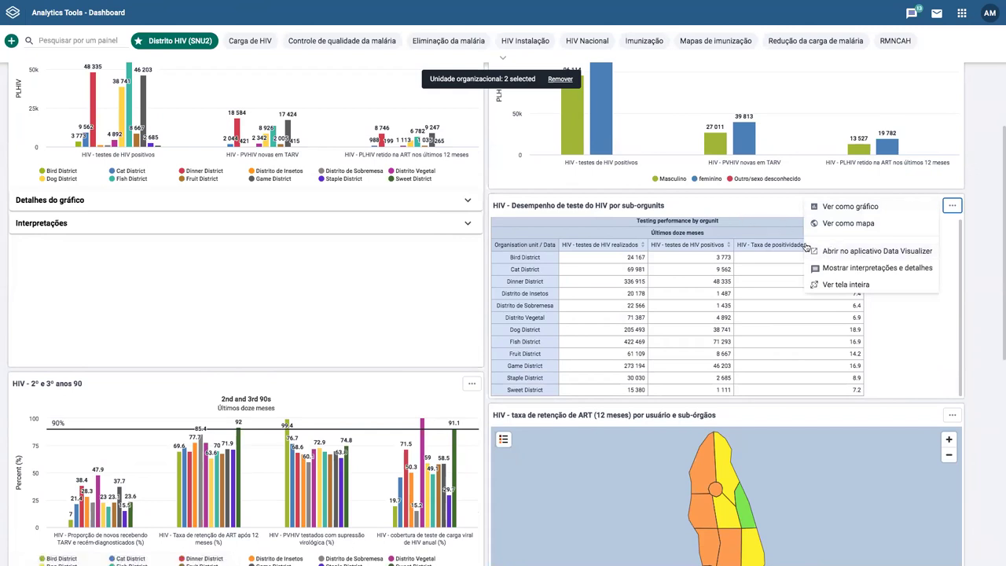
left_click(771, 211)
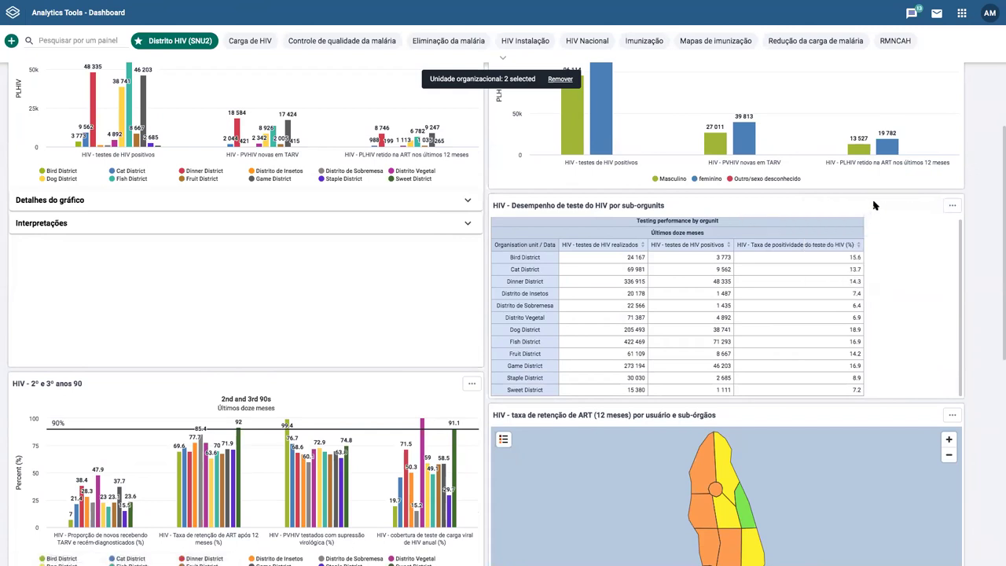
left_click(951, 206)
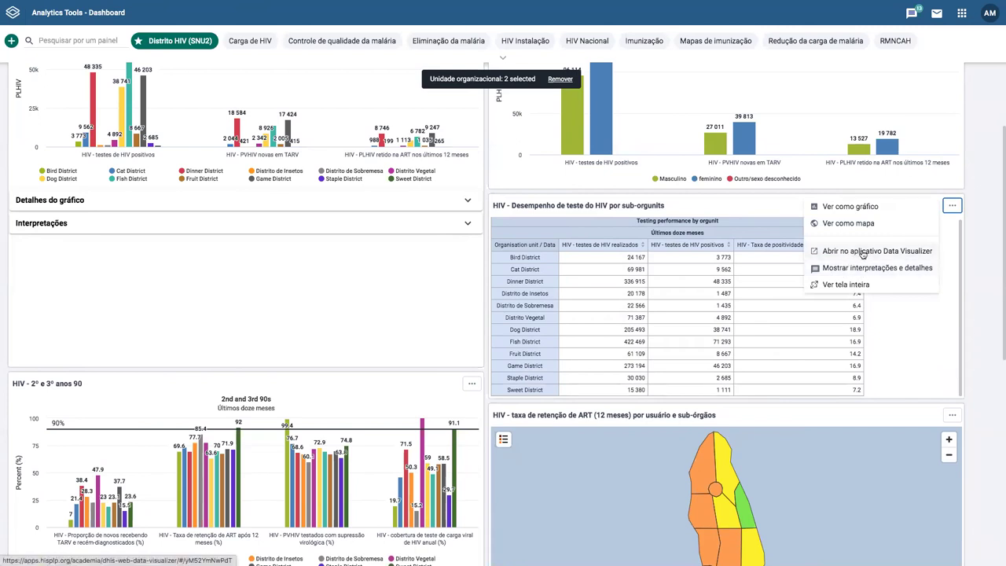
left_click(863, 252)
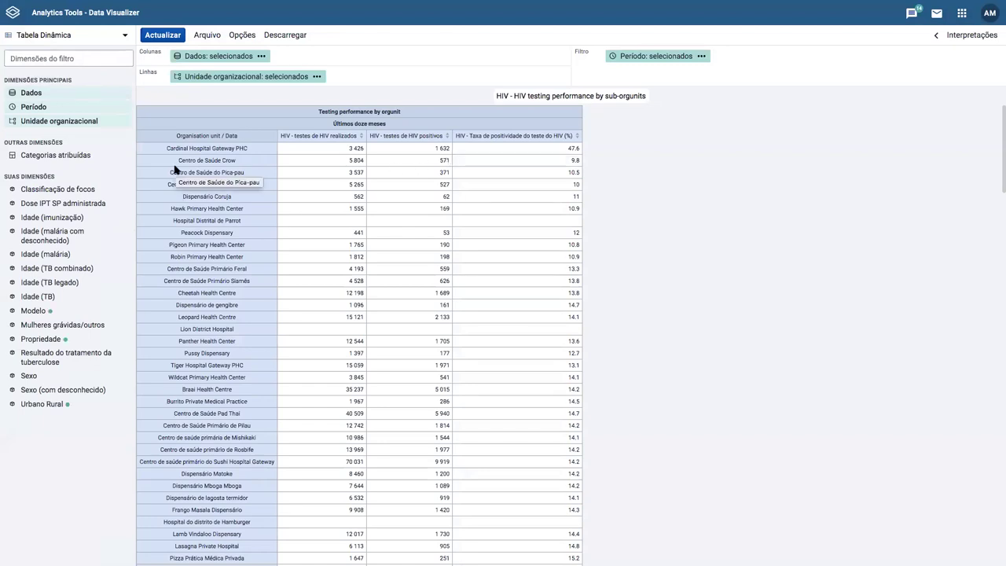
- View the pivot table's data options and examine its facility rows for empty data
left_click(242, 36)
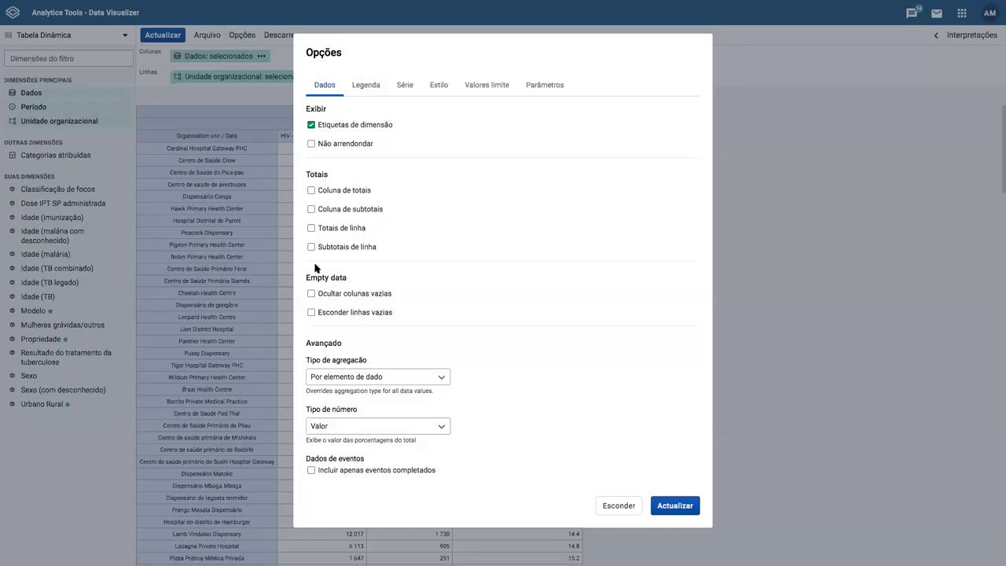
left_click(274, 305)
scroll(274, 305, "down", 5)
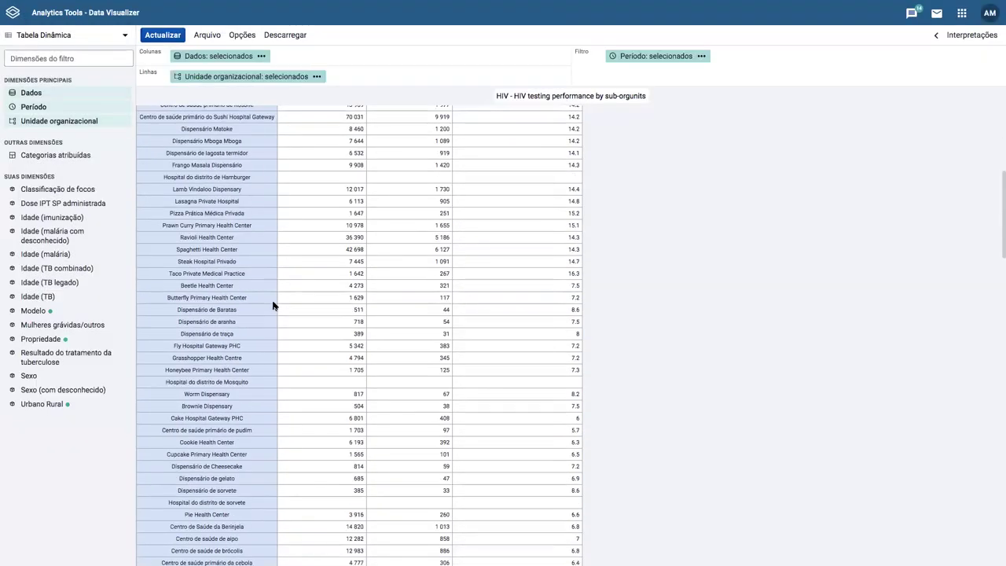
scroll(273, 305, "up", 5)
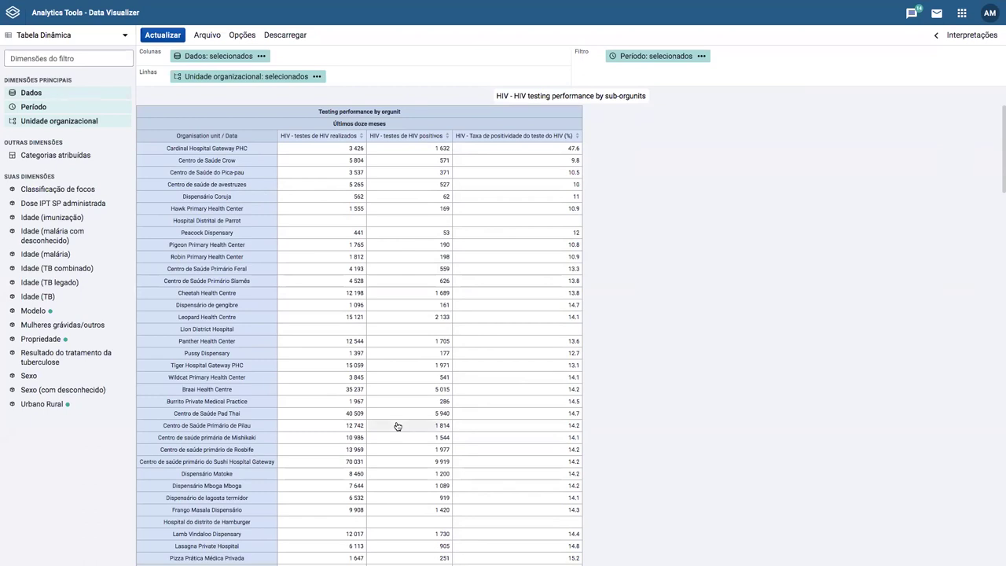
scroll(396, 424, "down", 4)
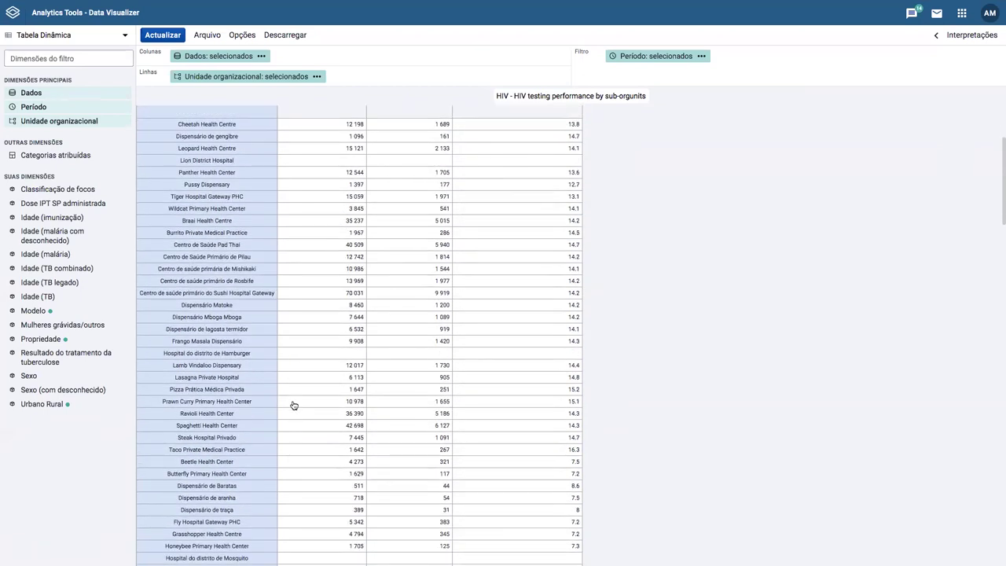
scroll(385, 294, "down", 3)
scroll(409, 238, "up", 7)
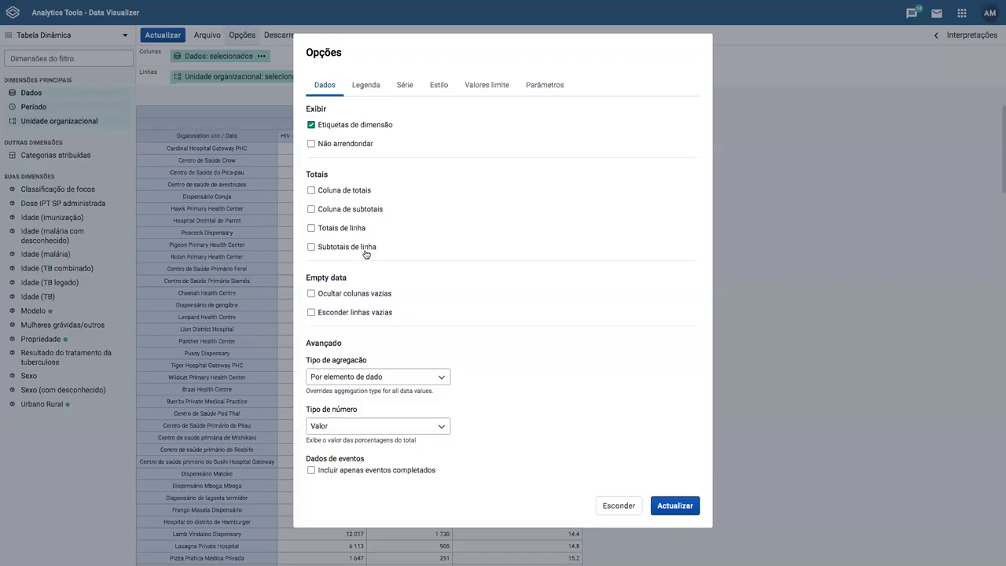
- Enable Esconder linhas vazias and Legenda de exibição in the pivot table options
left_click(368, 315)
left_click(377, 86)
left_click(344, 111)
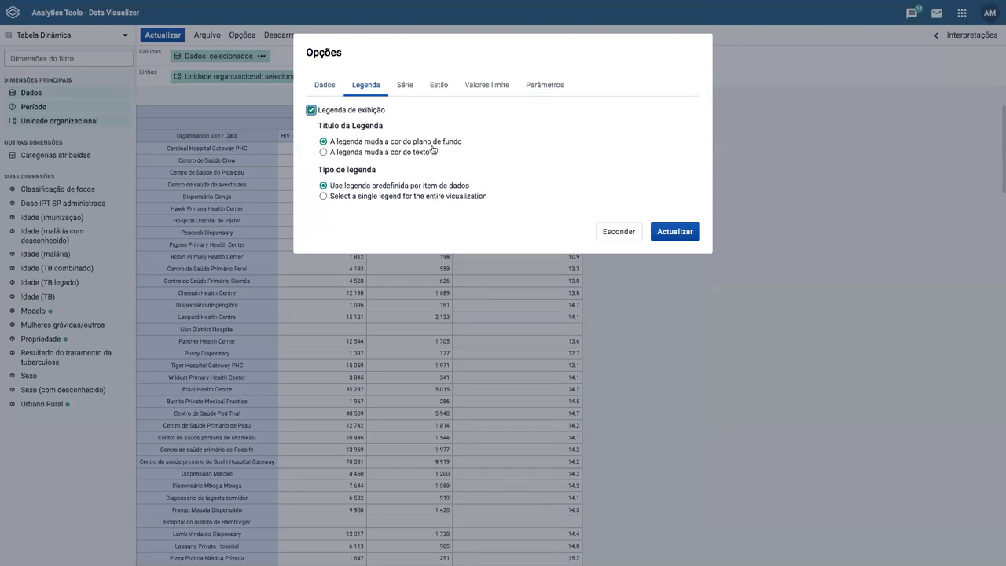
- Review the Série, Estilo, Valores limite and Parâmetros options, update the pivot table with the changed options and check its rows
left_click(404, 84)
left_click(437, 85)
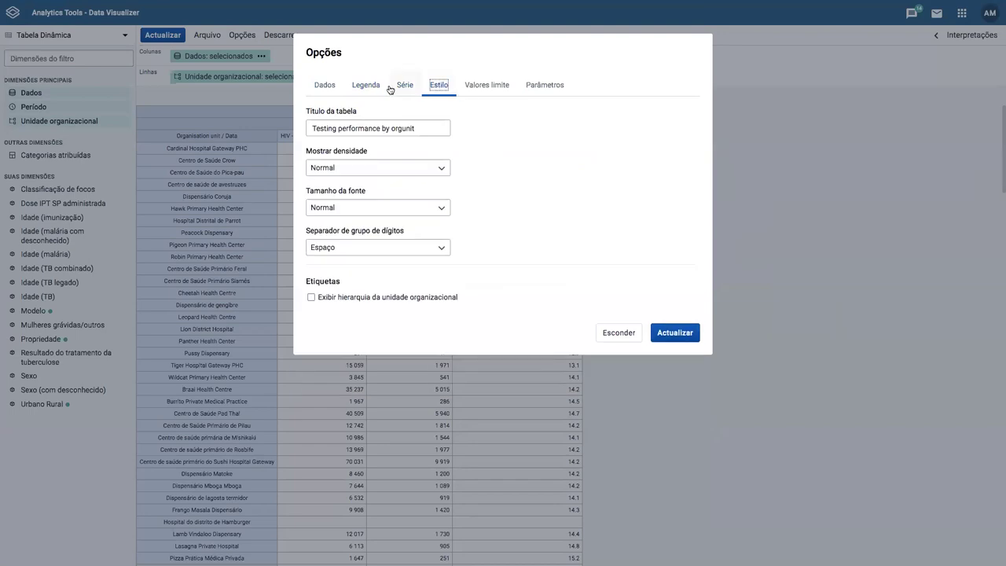
left_click(409, 82)
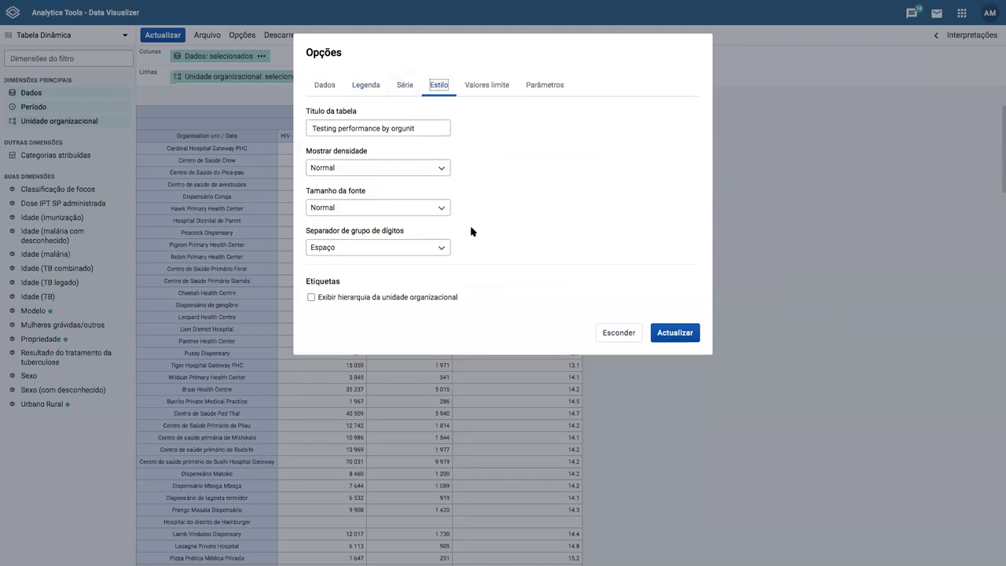
left_click(440, 85)
left_click(486, 85)
left_click(540, 87)
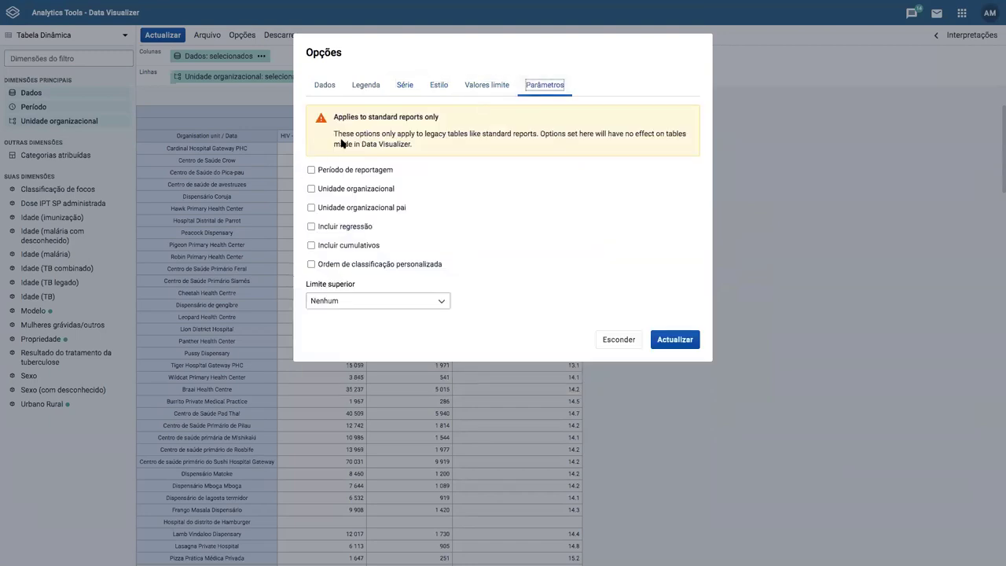
left_click(349, 85)
left_click(323, 85)
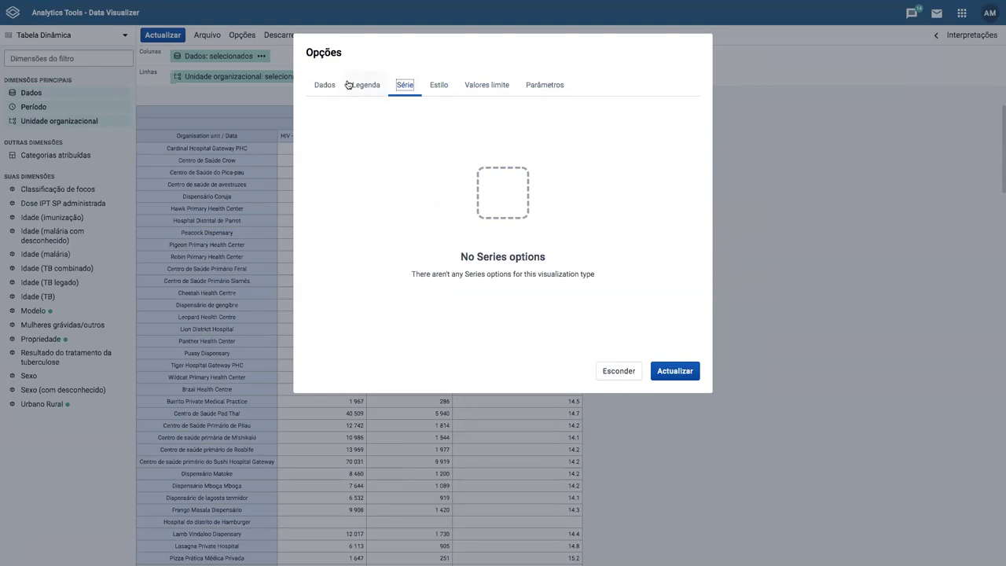
left_click(687, 506)
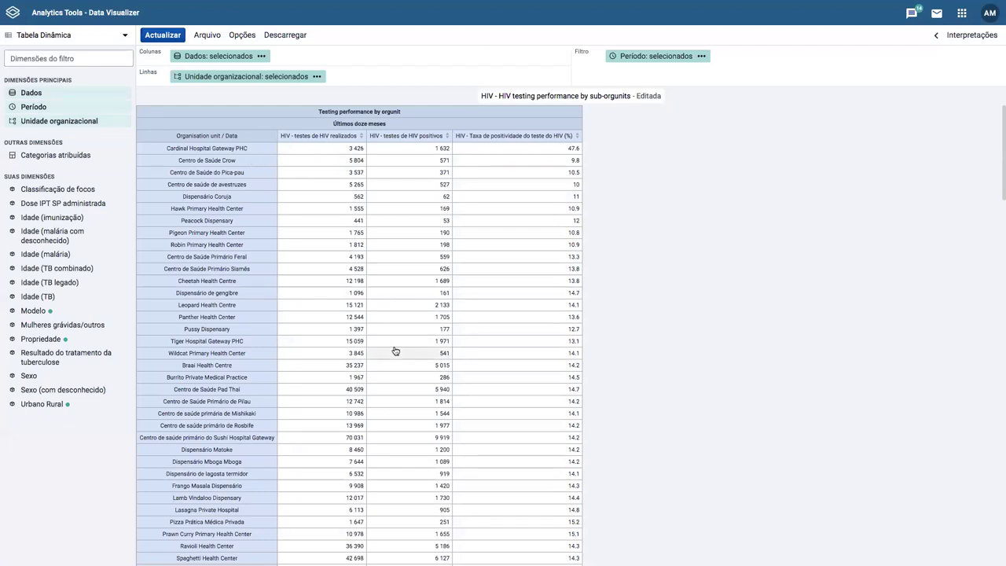
scroll(396, 352, "down", 5)
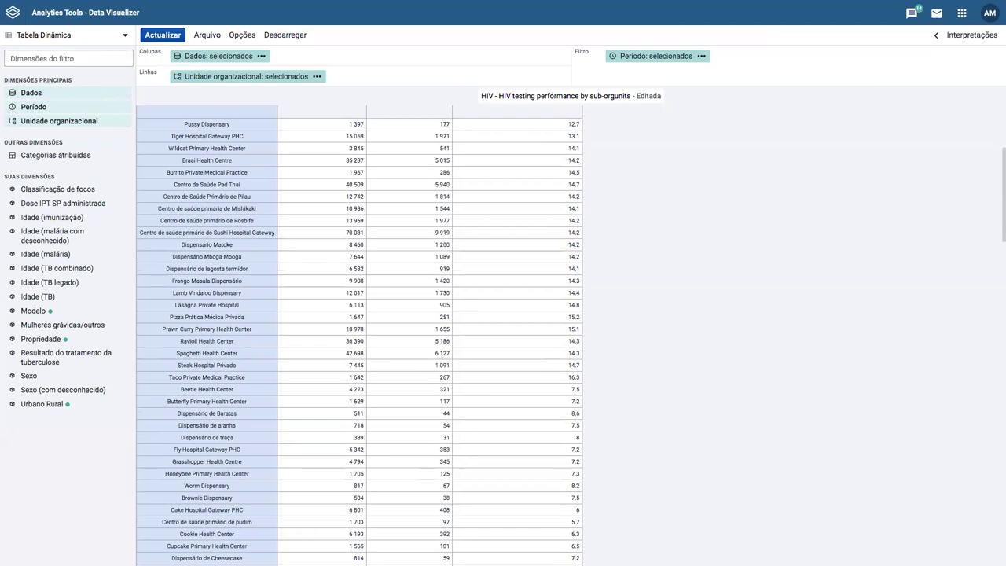
- Examine the pivot table's facility rows and view the visualization types available for it
scroll(477, 362, "down", 3)
scroll(287, 199, "up", 10)
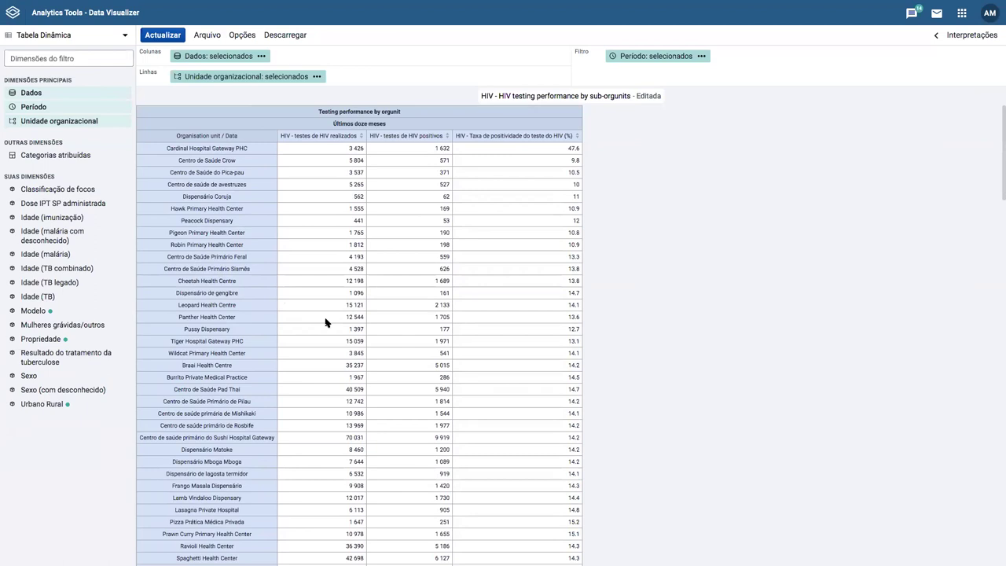
scroll(326, 322, "down", 10)
left_click(123, 36)
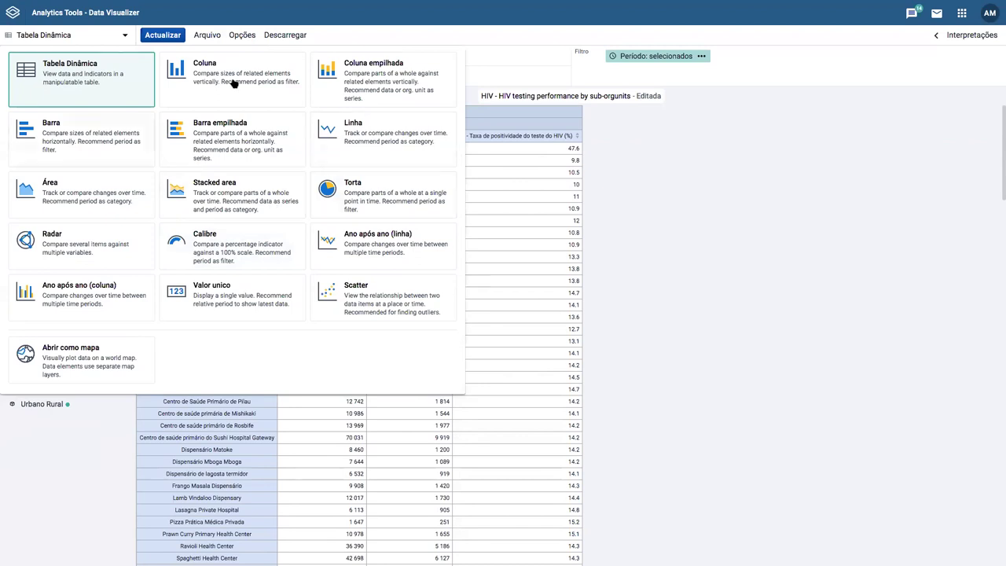
left_click(653, 186)
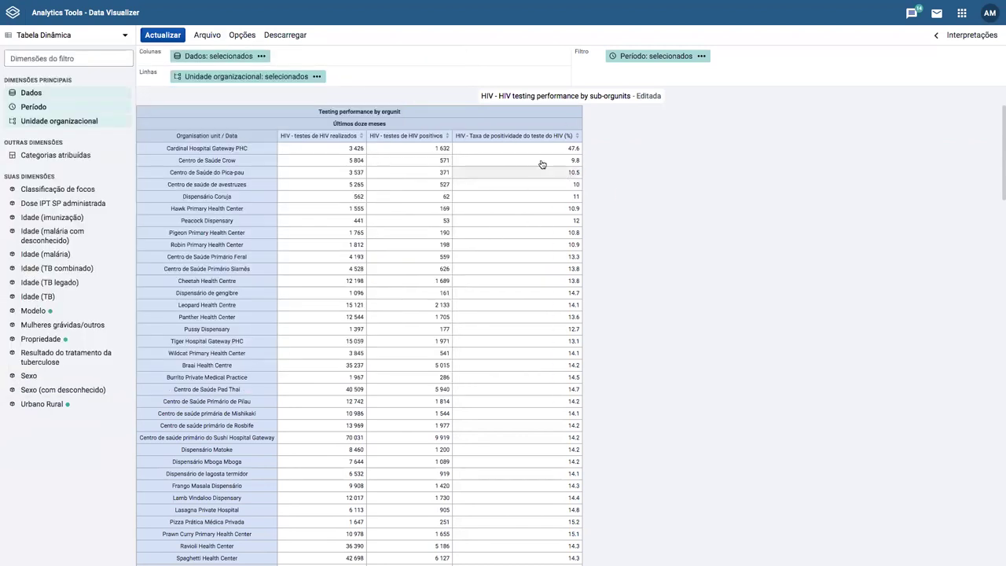
mouse_move(193, 75)
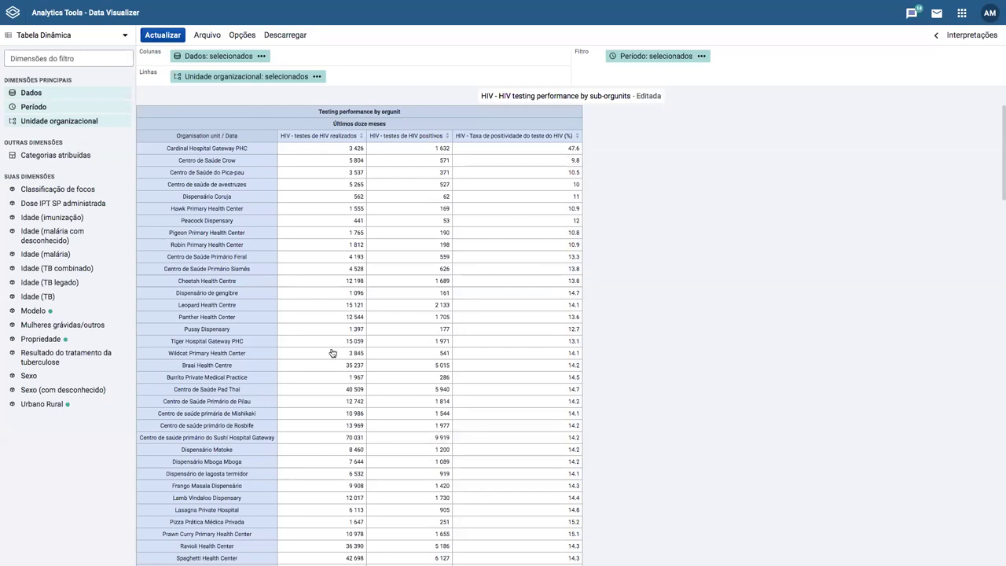
scroll(332, 353, "down", 3)
scroll(330, 315, "up", 3)
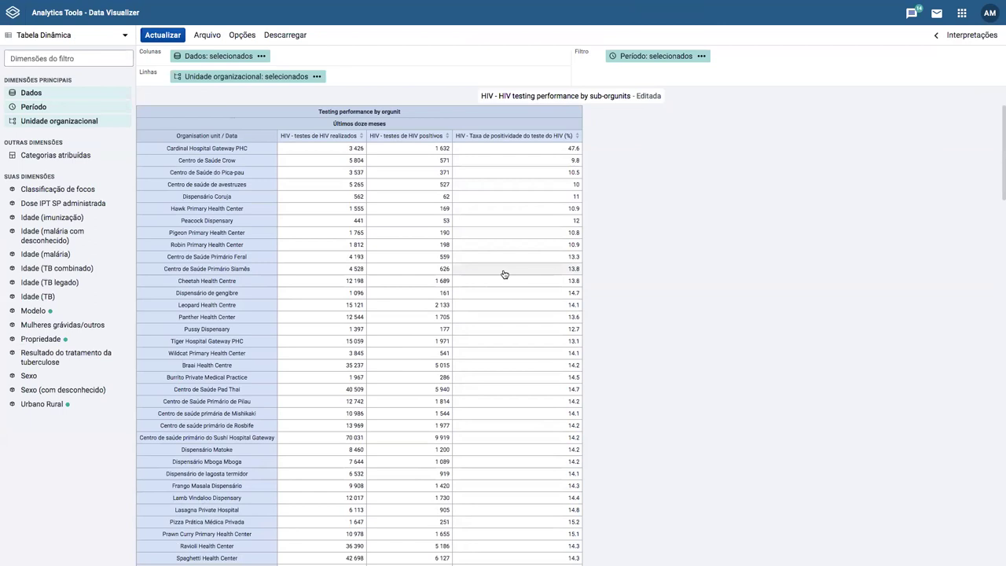
- Return to the Distrito HIV (SNU2) dashboard and look through its charts, tables and map
left_click(21, 14)
left_click(591, 188)
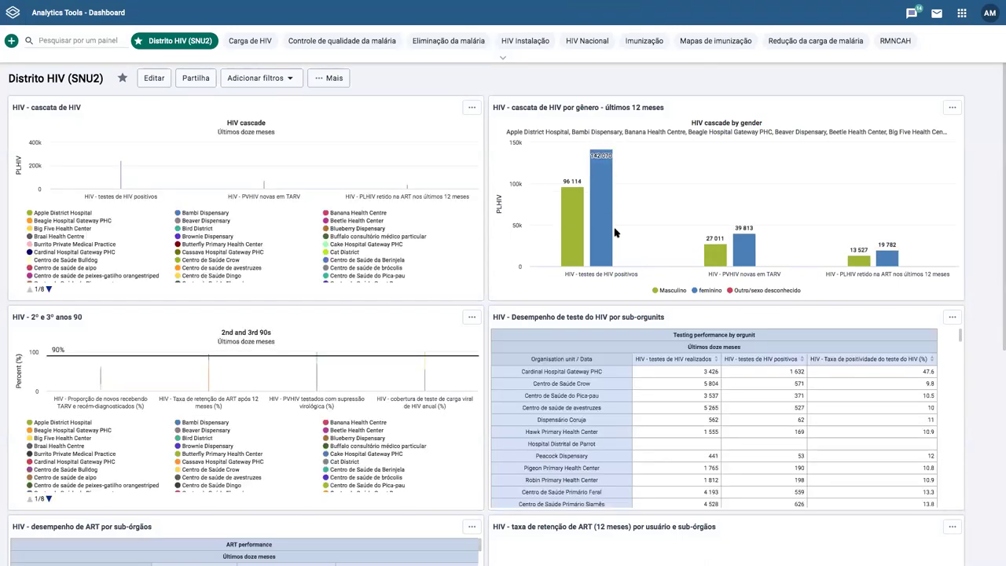
scroll(617, 233, "down", 1)
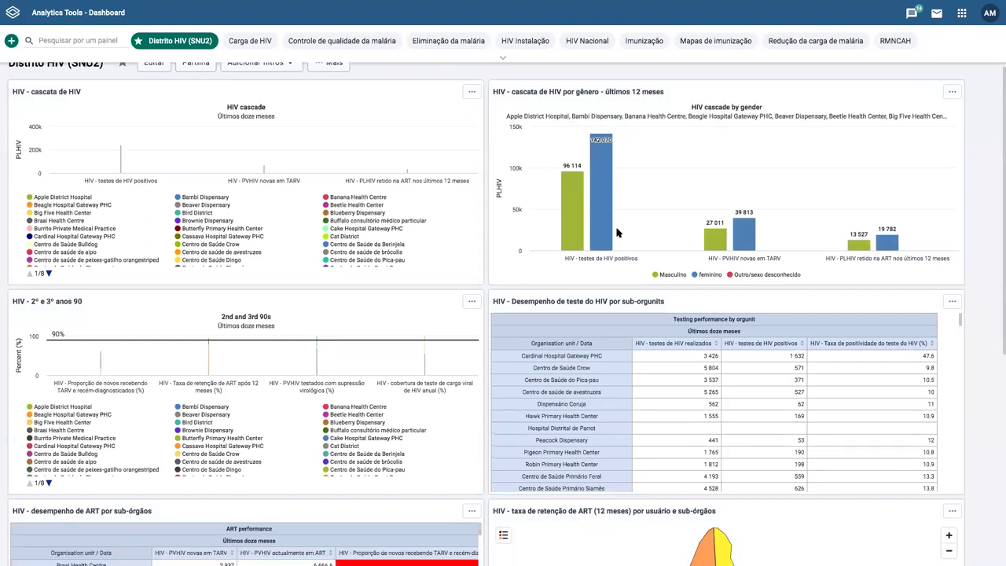
scroll(566, 456, "down", 3)
scroll(566, 456, "down", 1)
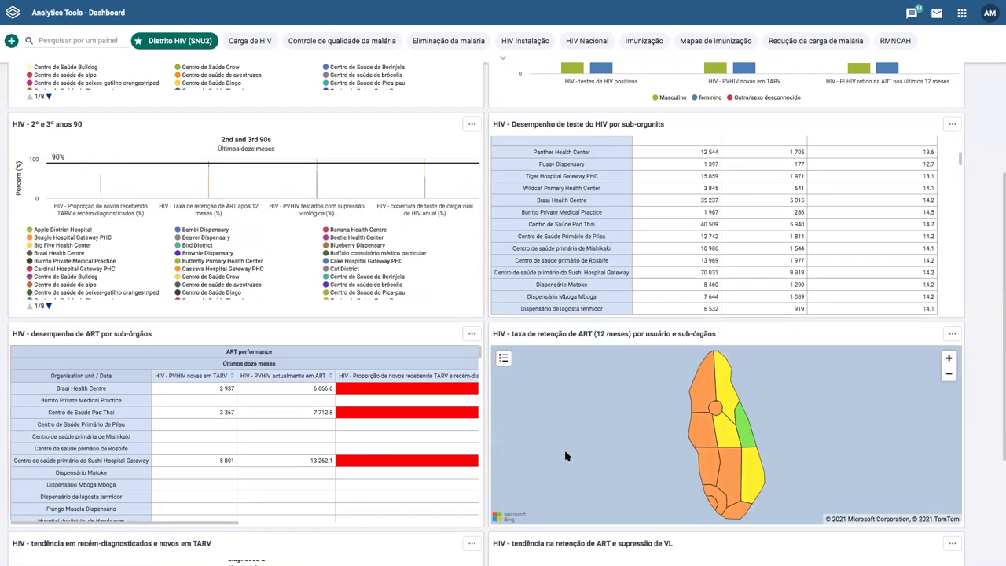
scroll(566, 456, "down", 2)
scroll(653, 272, "down", 2)
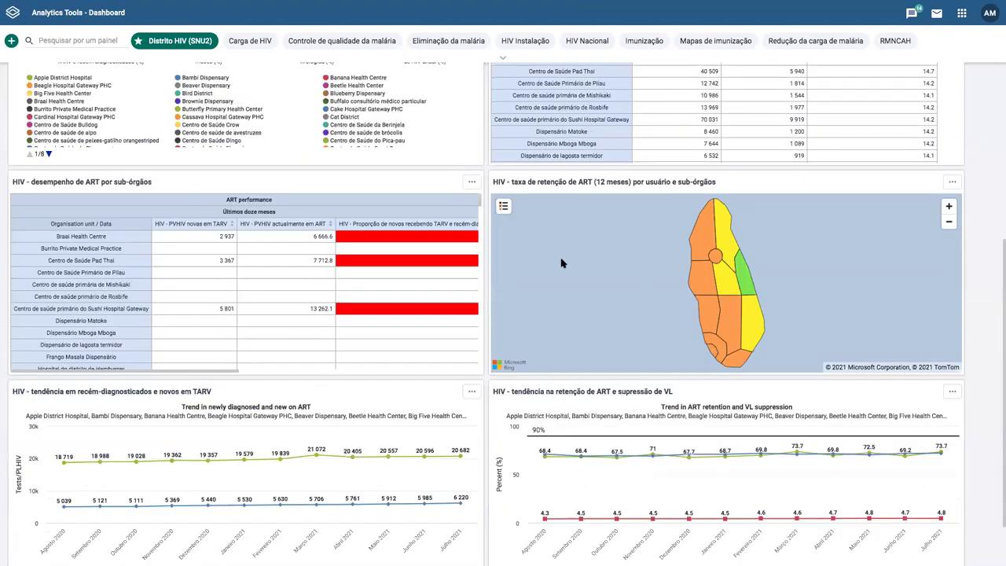
scroll(487, 269, "up", 9)
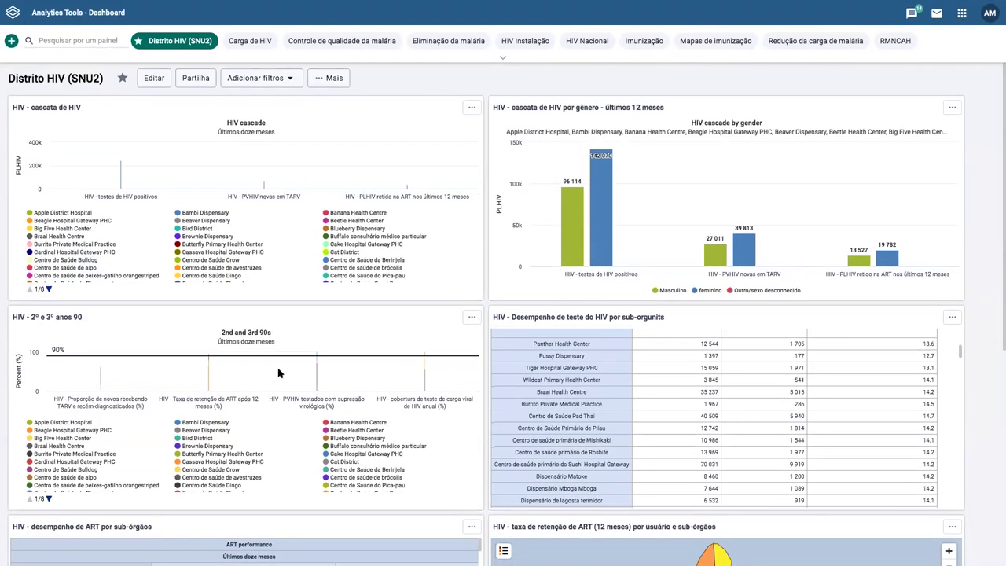
- Open the HIV - 2º e 3º anos 90 chart in the Data Visualizer app and update its organisation units to Trainingland at Distrito level
scroll(340, 326, "down", 1)
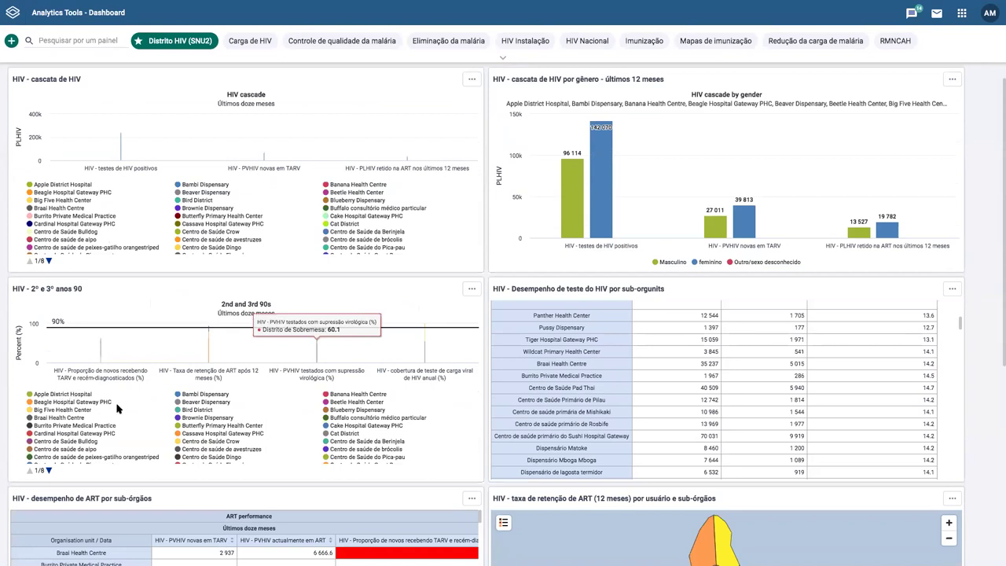
left_click(470, 289)
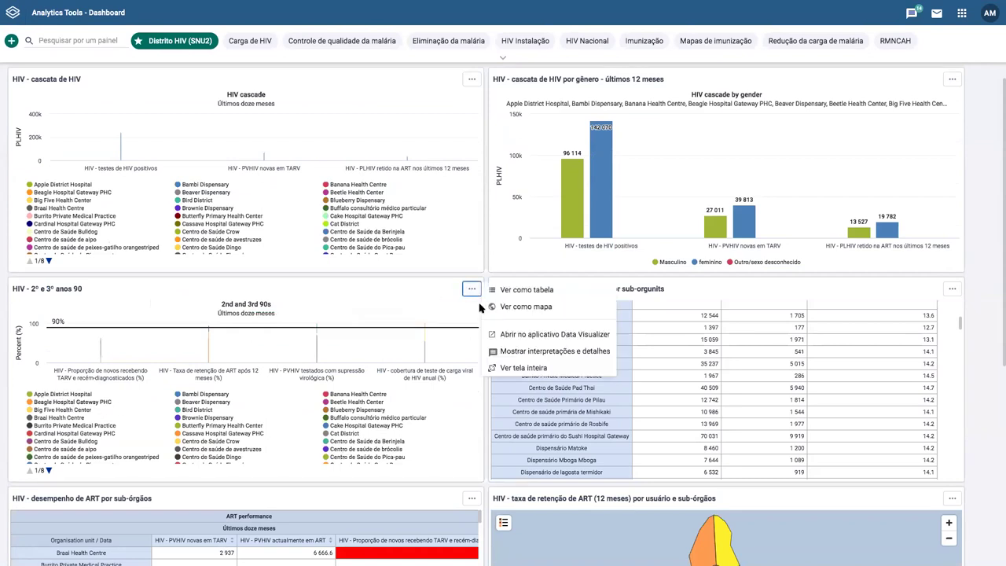
left_click(518, 336)
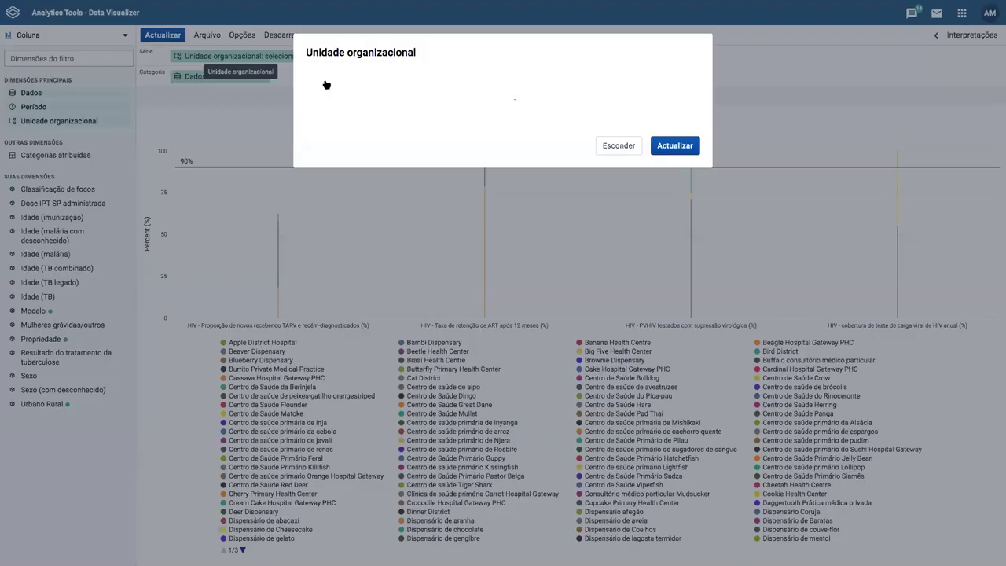
left_click(377, 307)
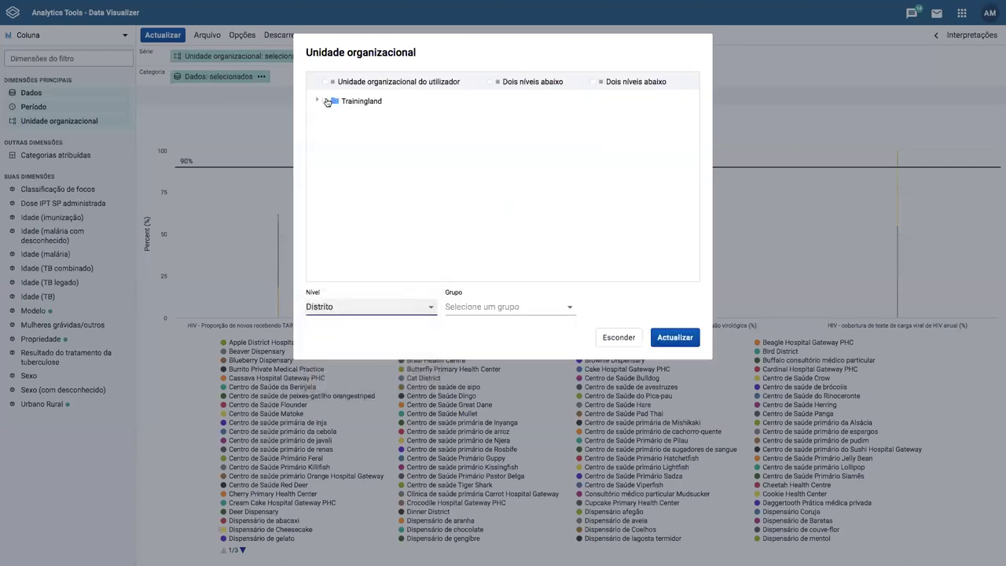
left_click(686, 341)
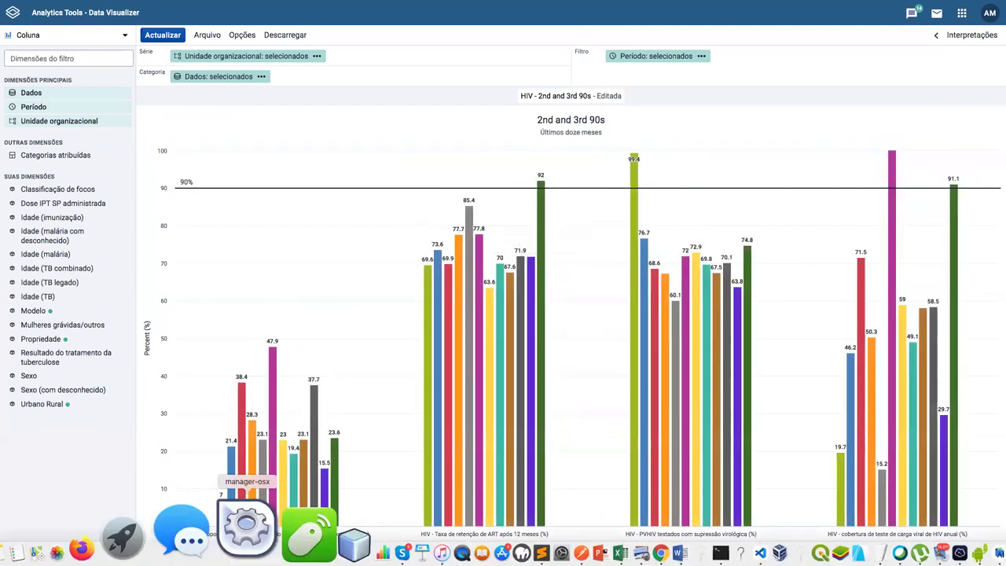
- Hide every district series in the chart except Sweet District
left_click(230, 551)
left_click(283, 551)
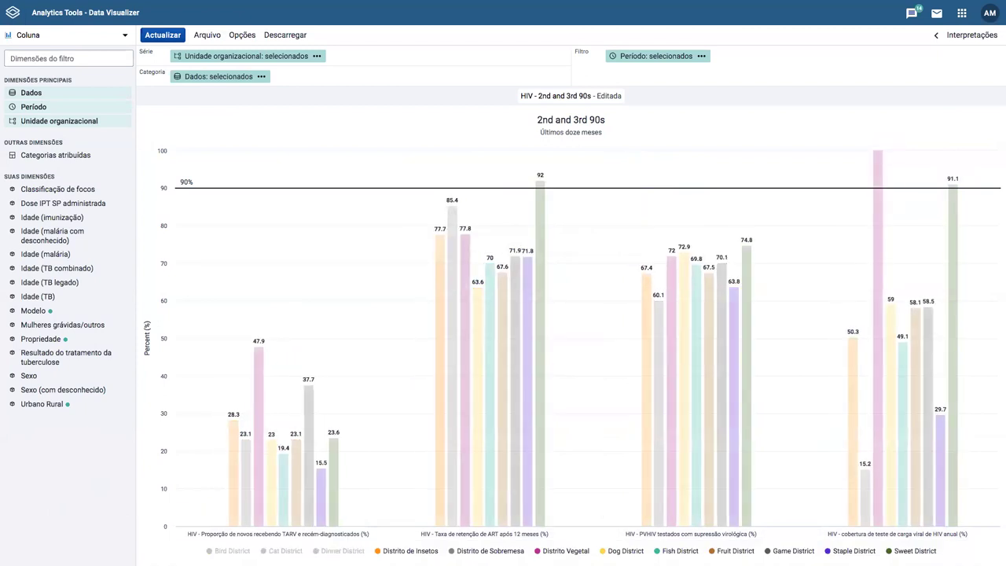
left_click(409, 550)
left_click(489, 551)
left_click(564, 550)
left_click(624, 550)
left_click(678, 550)
left_click(779, 550)
left_click(853, 550)
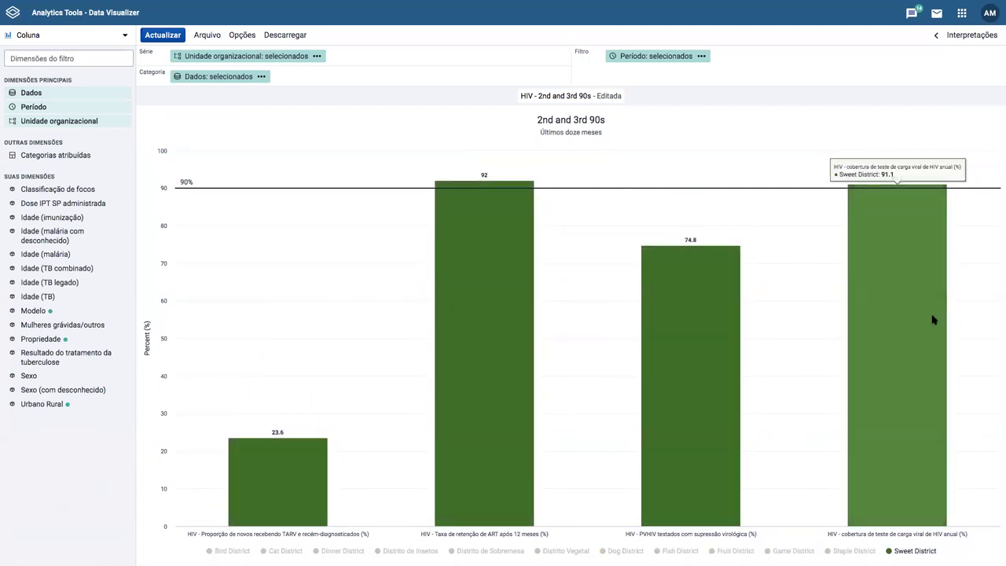
left_click(845, 551)
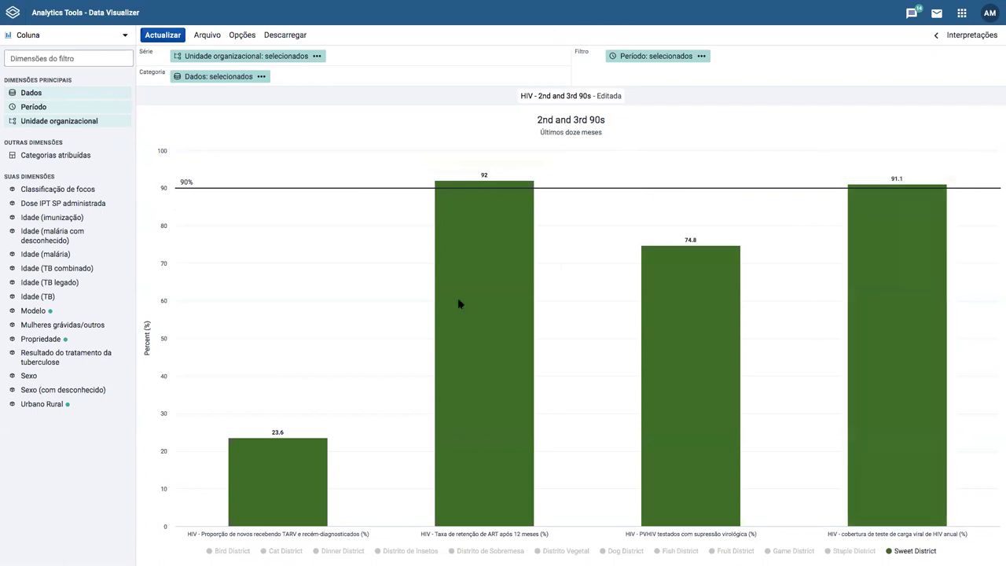
- Set the chart's Linha alvo value to 80 and update the chart
left_click(250, 36)
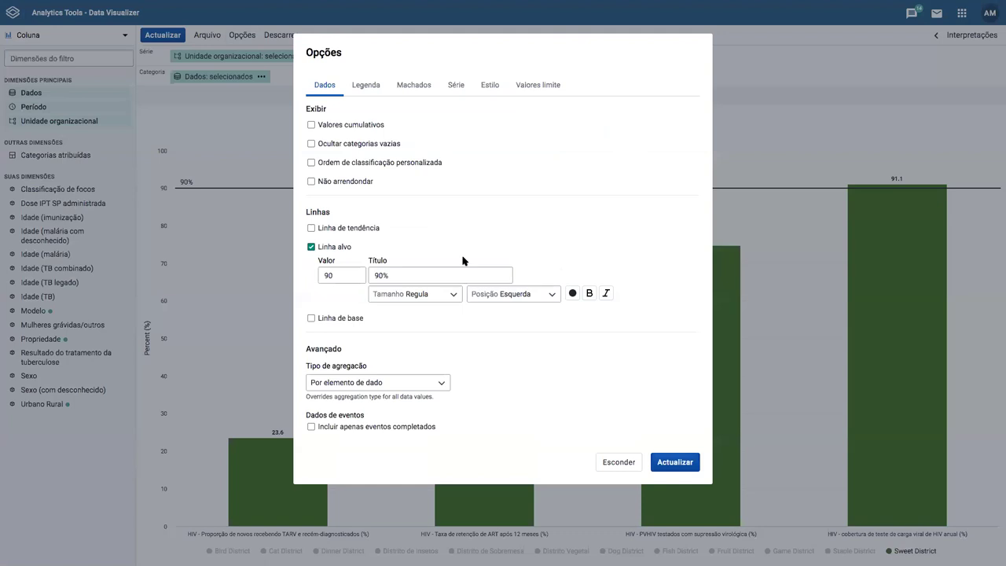
left_click(338, 274)
key("BackSpace")
key("BackSpace")
type("80")
left_click(675, 460)
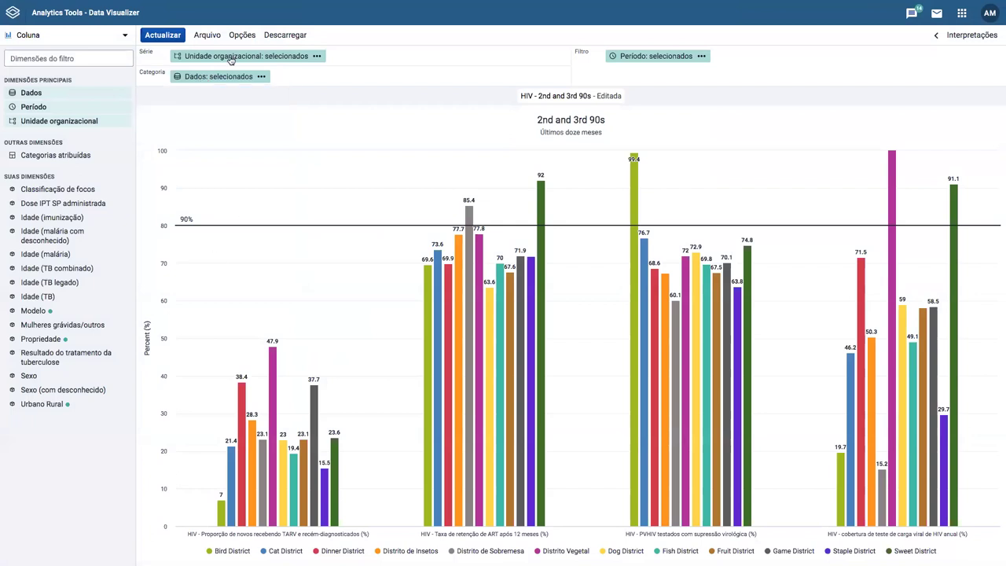
- Change the Linha alvo title to "Meta 80%" in the chart options and update the chart
left_click(230, 60)
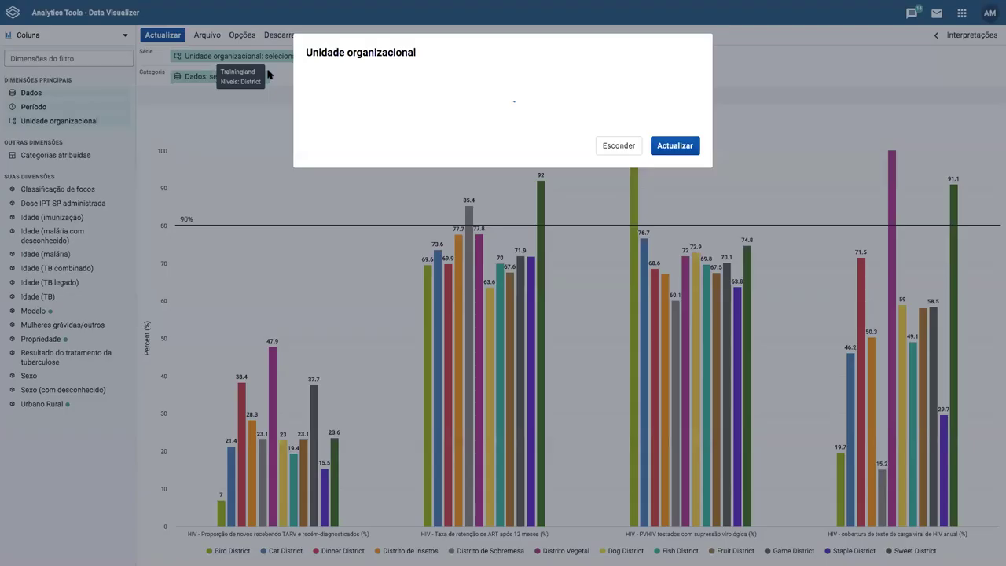
left_click(246, 37)
left_click(242, 35)
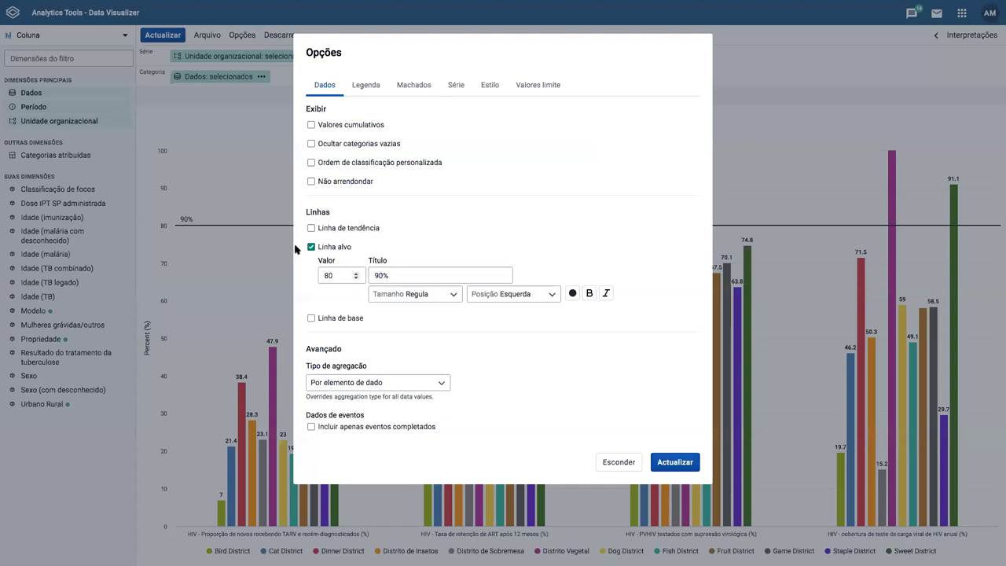
left_click(333, 271)
left_click(378, 275)
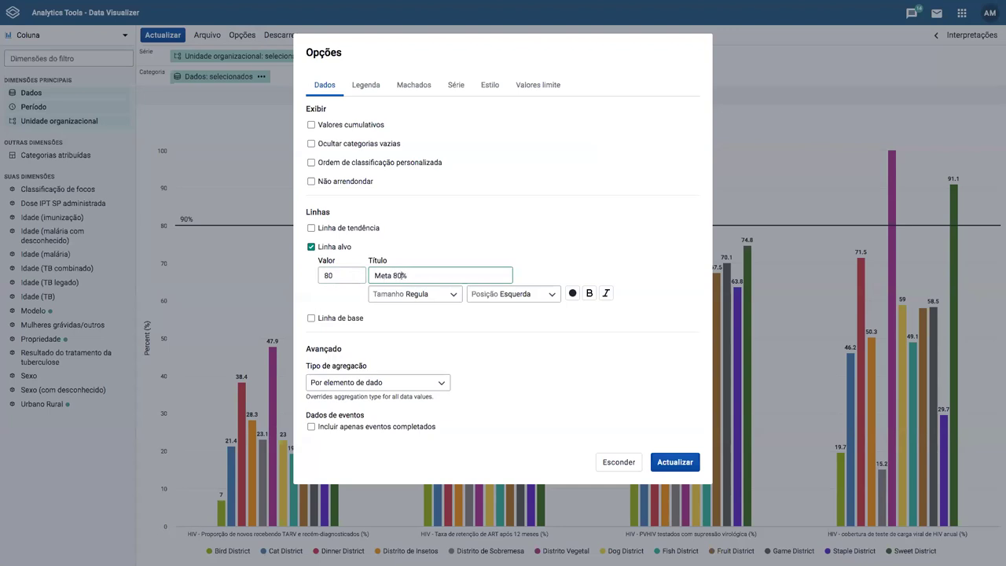
left_click(674, 462)
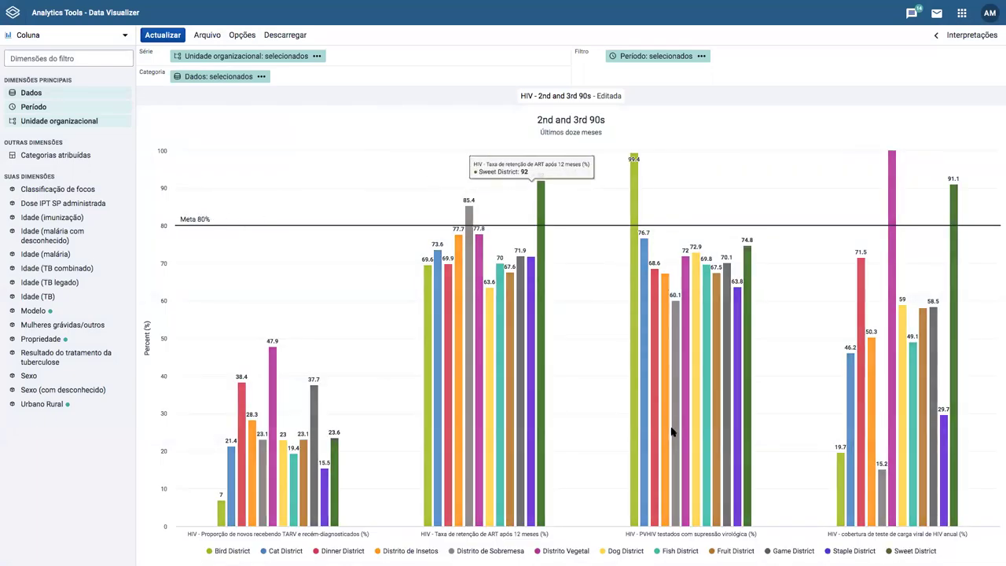
- Hide the Bird District and Cat District series in the chart
left_click(229, 551)
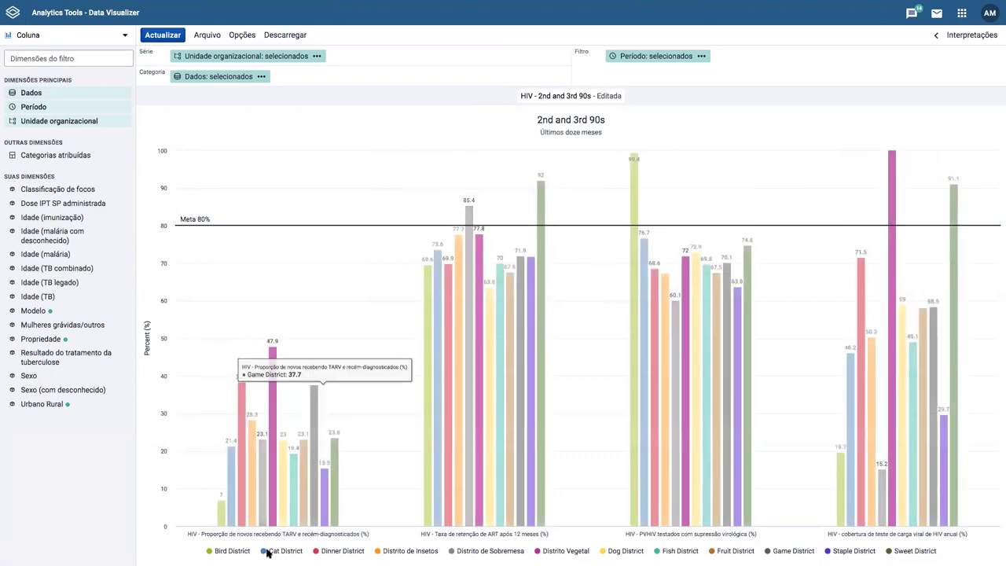
left_click(279, 551)
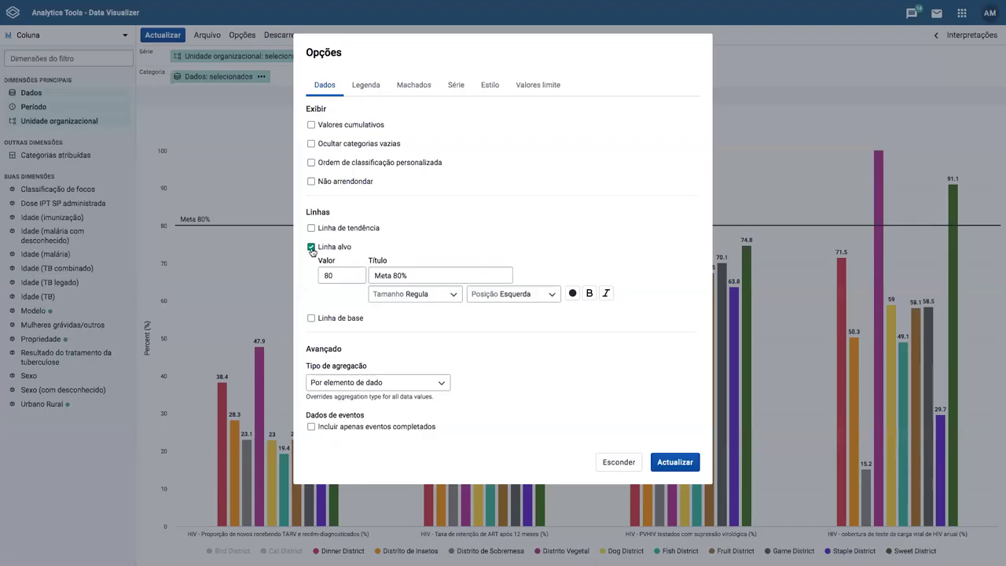
- Set Linha alvo to 90 titled "Meta 90%", add a Linha de base at 30 titled "Linha Base 30%", and update the chart
left_click(333, 319)
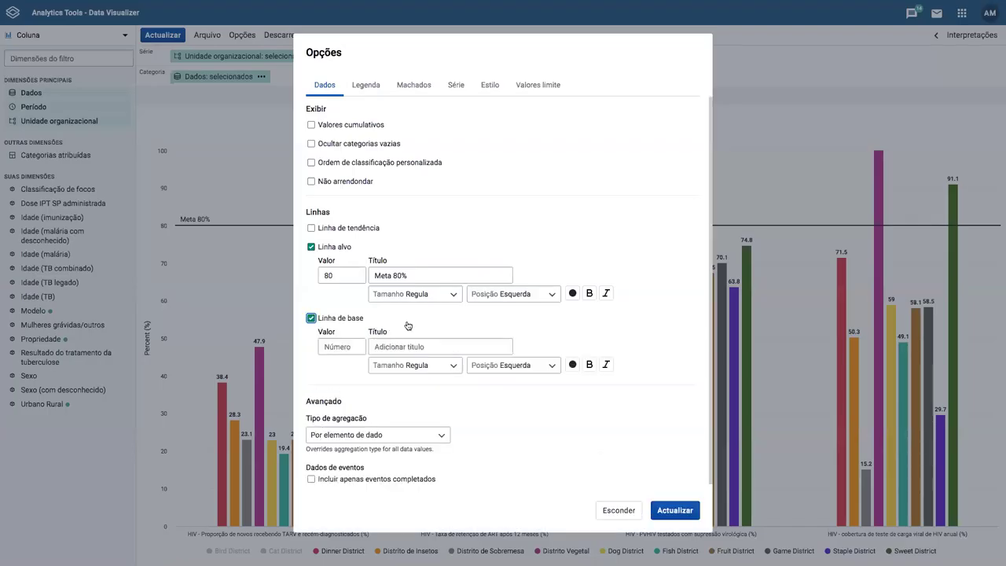
left_click(331, 276)
left_click(397, 275)
type("9")
left_click(338, 346)
type("30")
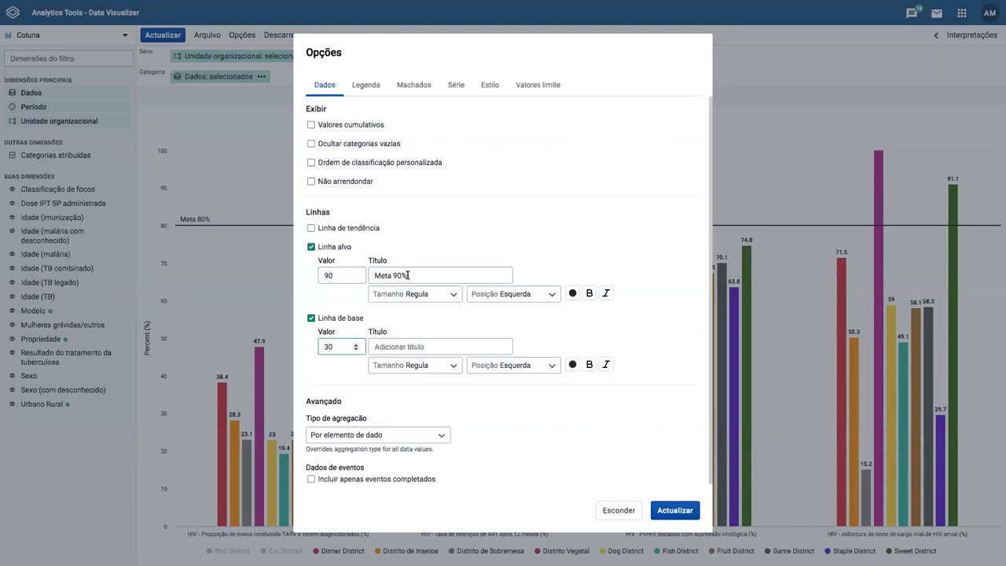
left_click(386, 343)
type("Li")
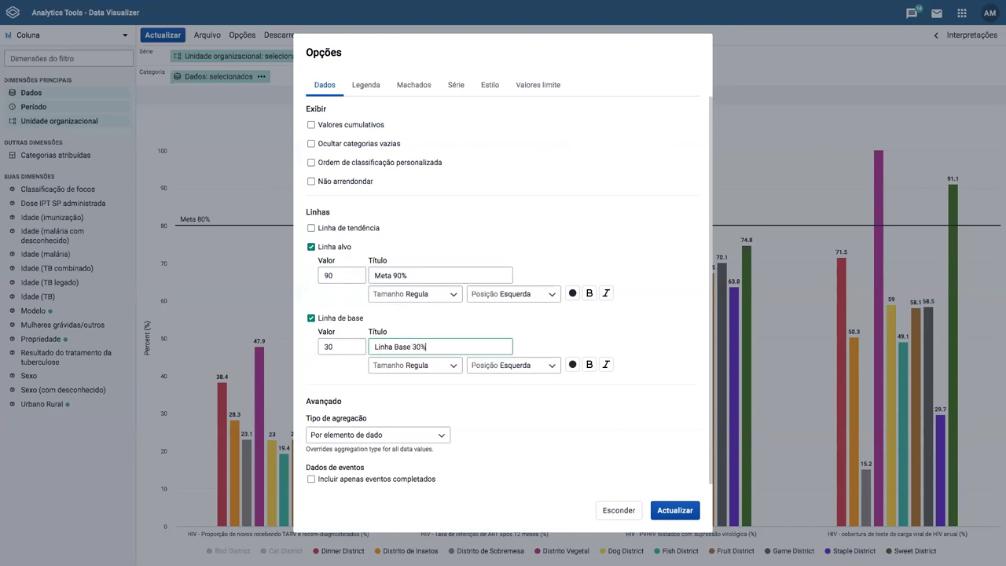
type("nha Base 30%")
left_click(671, 509)
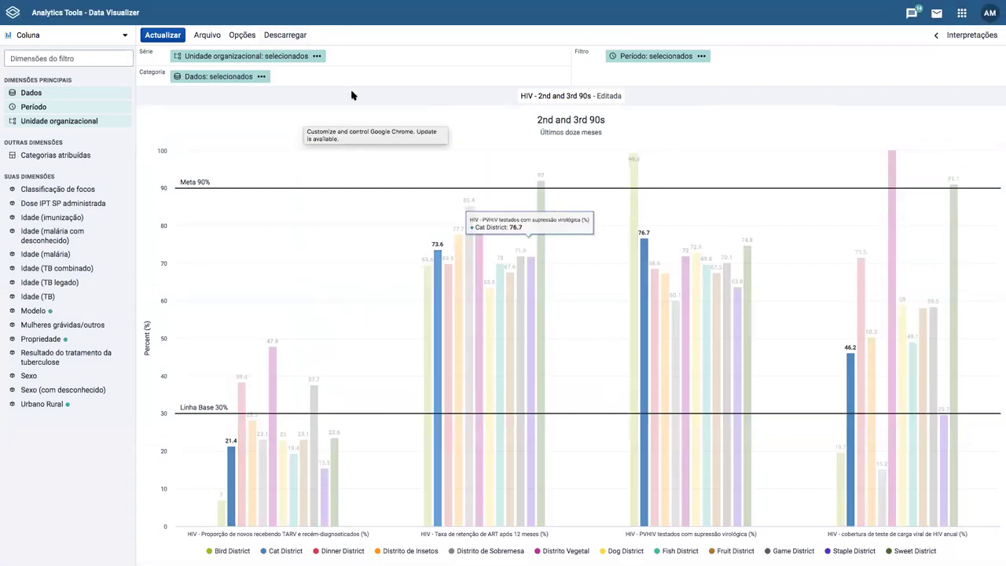
- View the download formats and the visualization types available for the chart
left_click(287, 35)
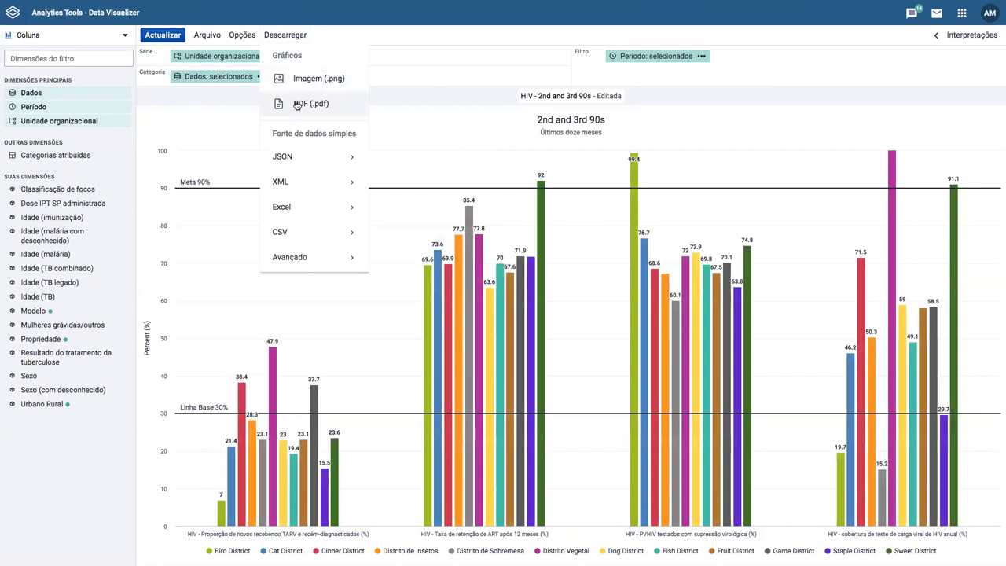
left_click(211, 127)
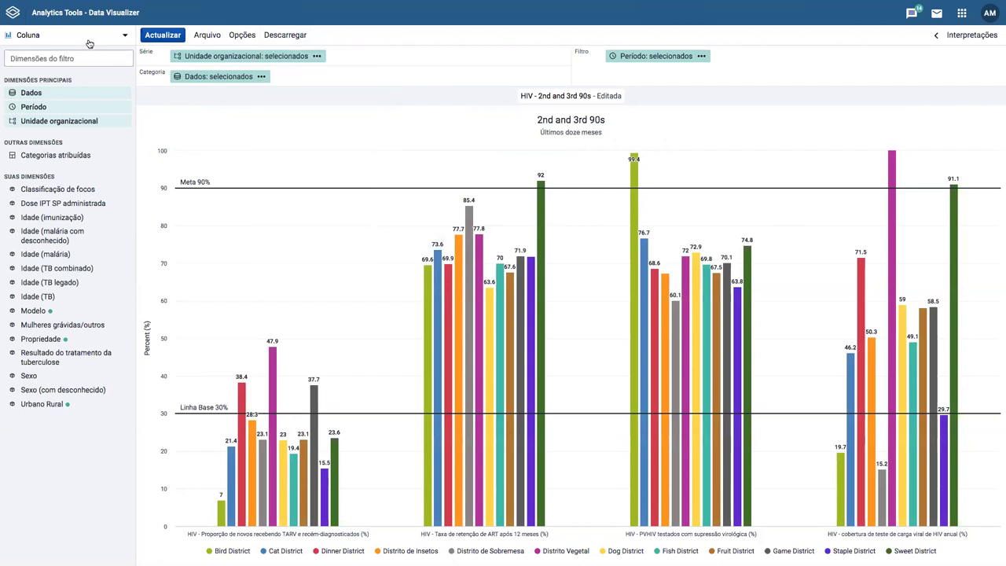
left_click(122, 35)
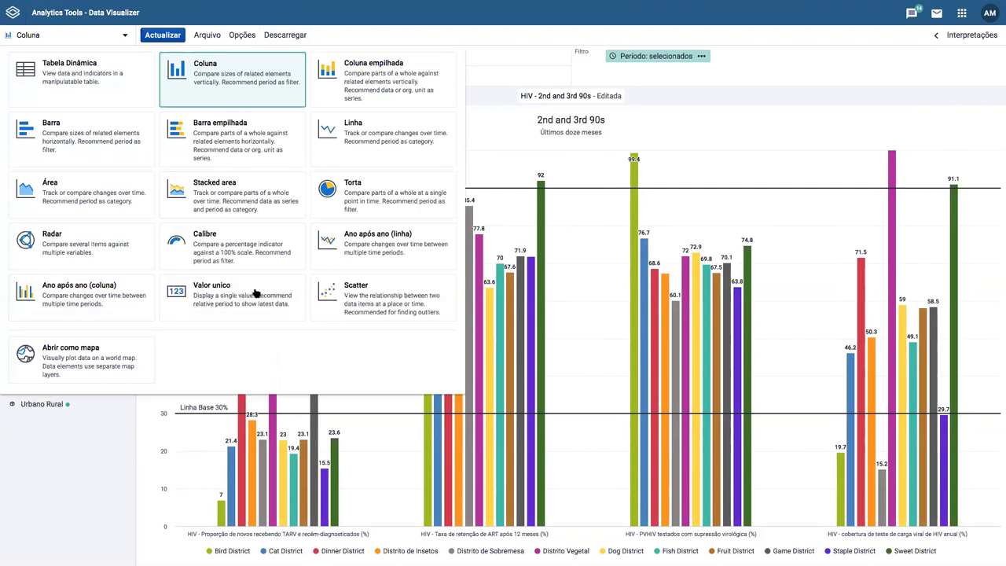
left_click(705, 122)
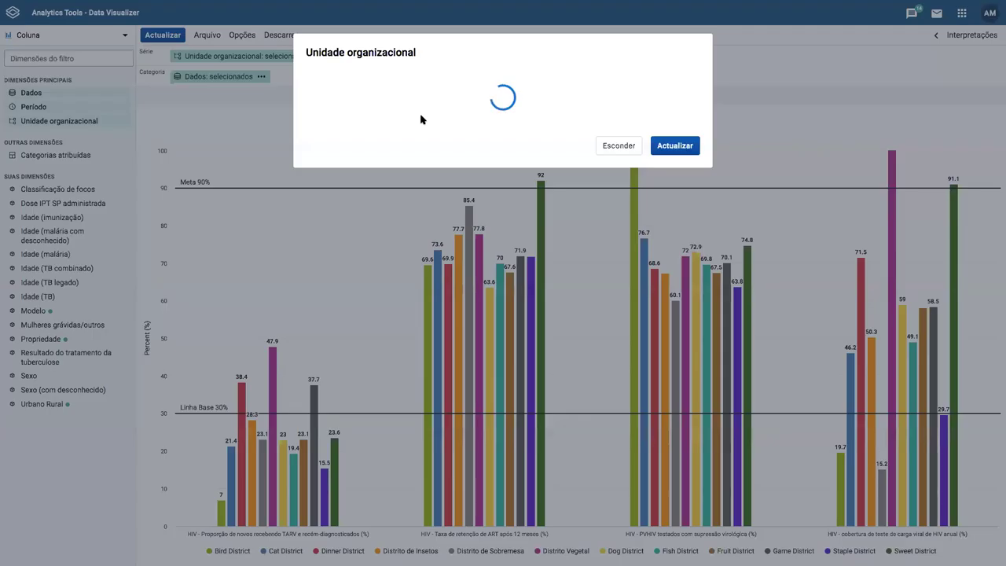
- Remove the Distrito level from the organisation unit selection, keep only Trainingland selected, and update the chart
left_click(370, 312)
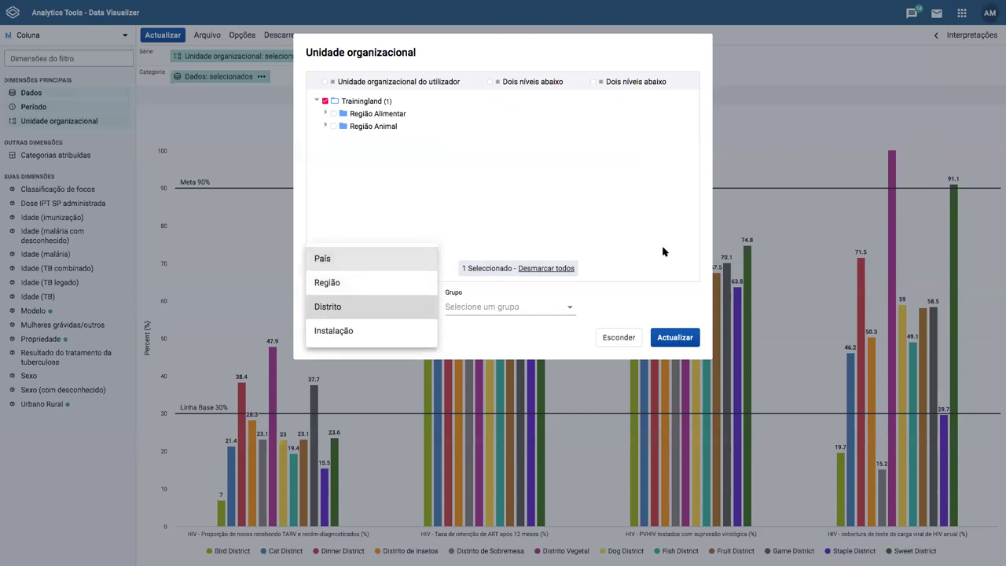
left_click(626, 197)
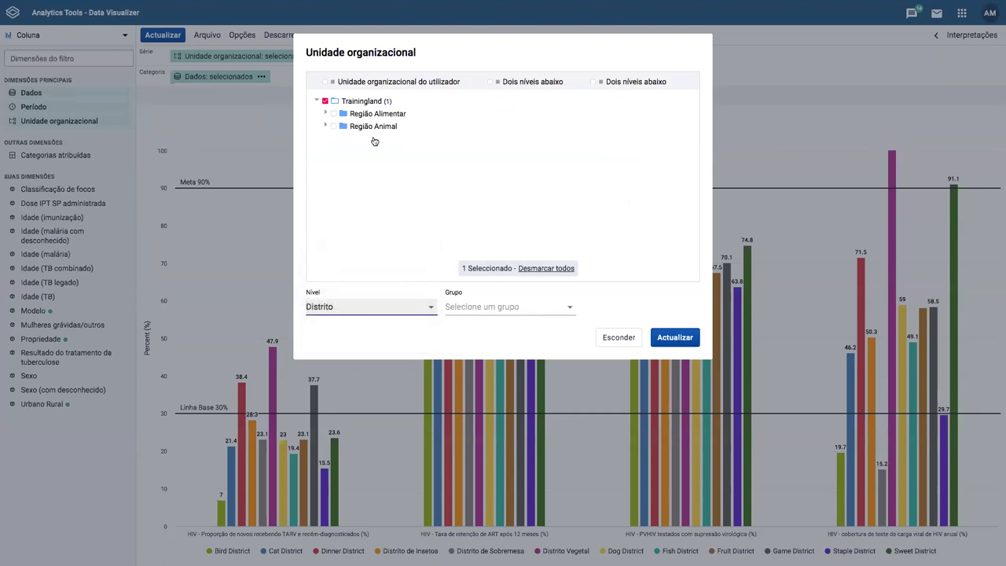
left_click(375, 314)
left_click(557, 270)
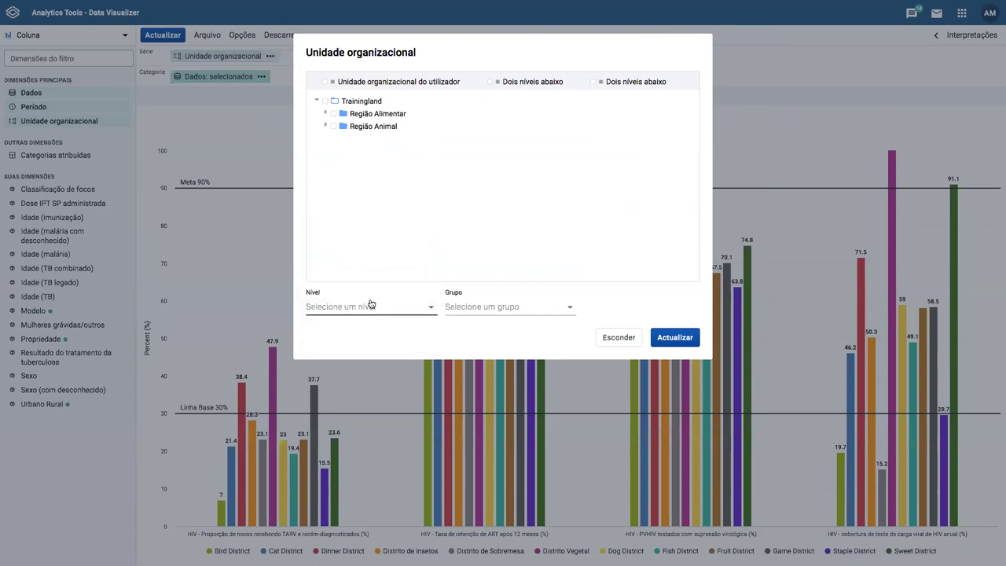
left_click(686, 331)
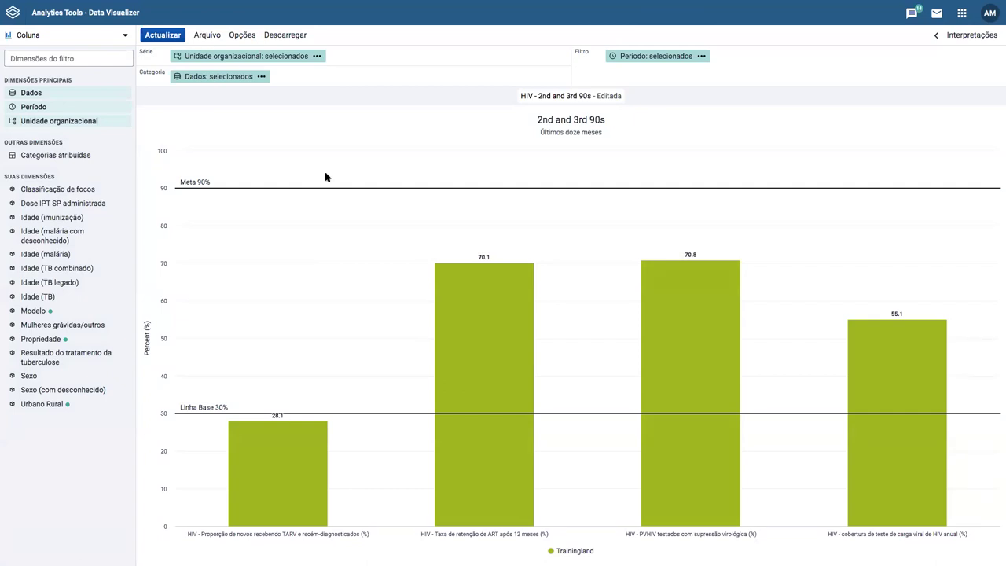
- Change the visualization type from Coluna to Valor unico and update it
left_click(94, 35)
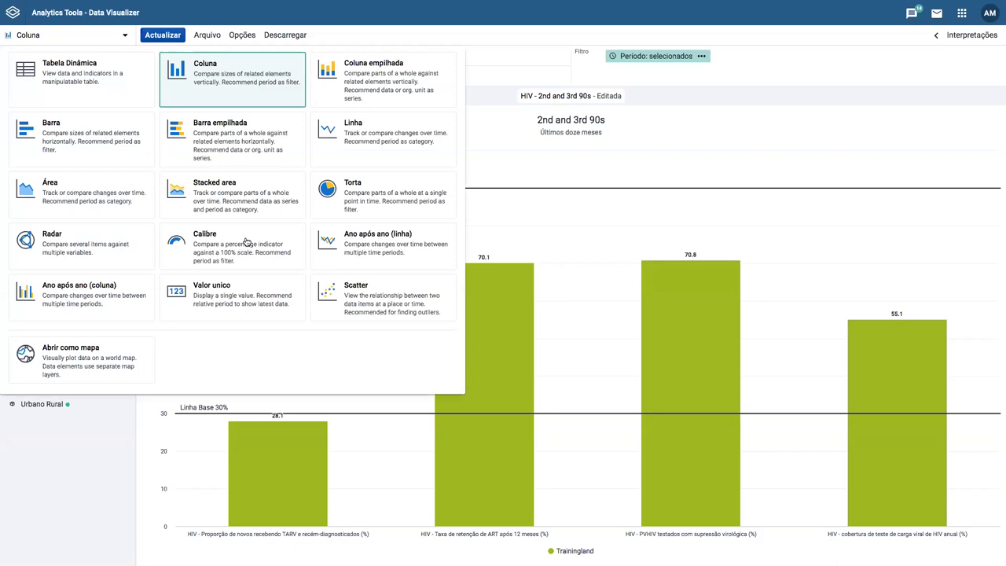
left_click(216, 285)
left_click(162, 35)
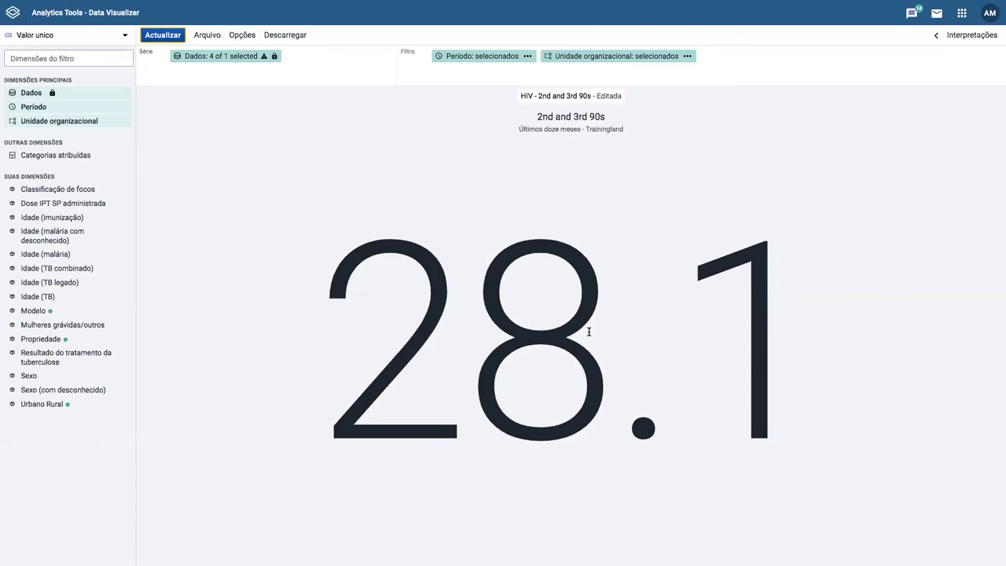
- Leave Data Visualizer without saving the edited chart and return to the Dashboard app
mouse_move(260, 61)
left_click(16, 14)
left_click(569, 187)
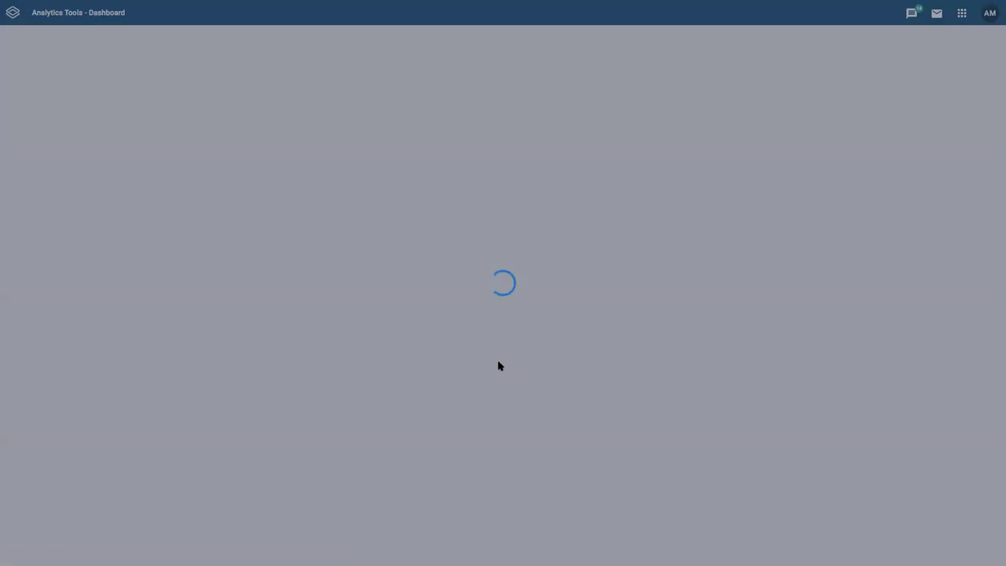
- Open the dashboard map "HIV - taxa de retenção de ART (12 meses) por usuário e sub-órgãos" in the Maps app
scroll(675, 349, "down", 4)
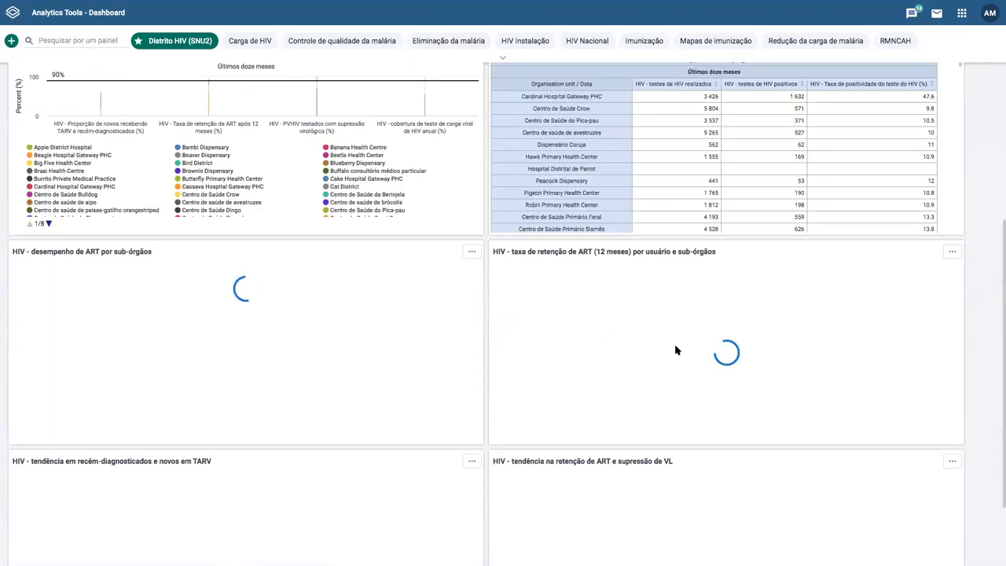
scroll(675, 350, "down", 2)
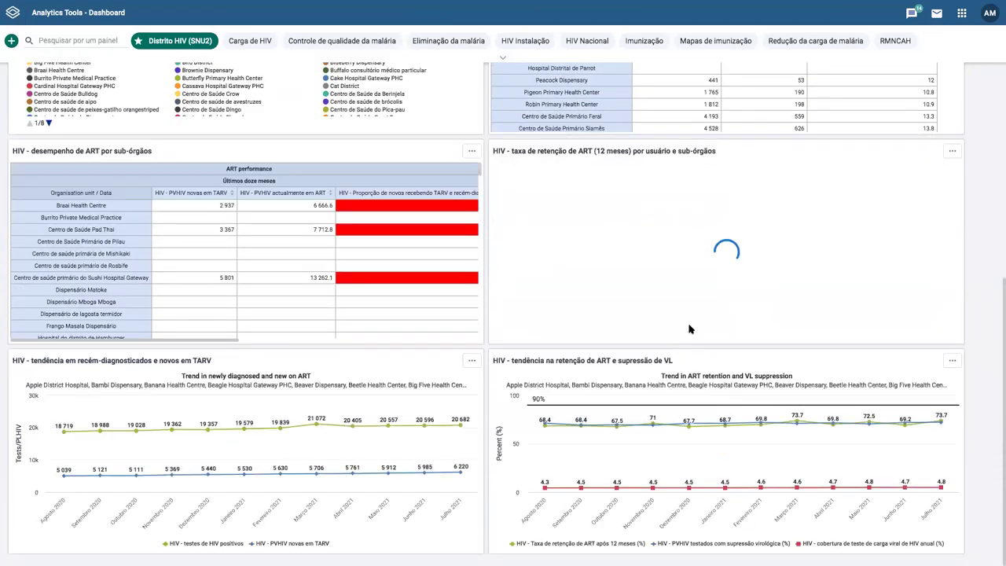
scroll(940, 277, "up", 2)
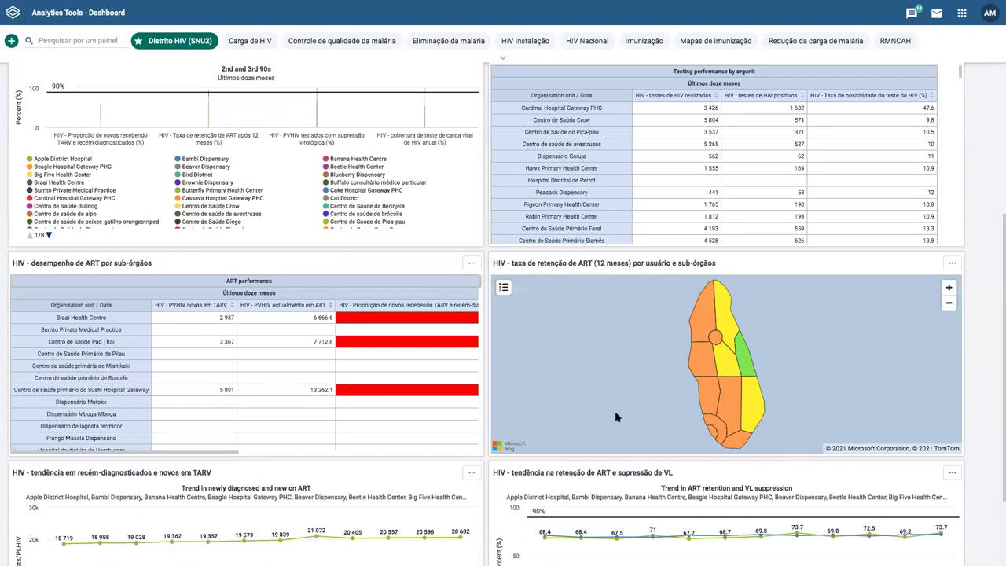
left_click(952, 264)
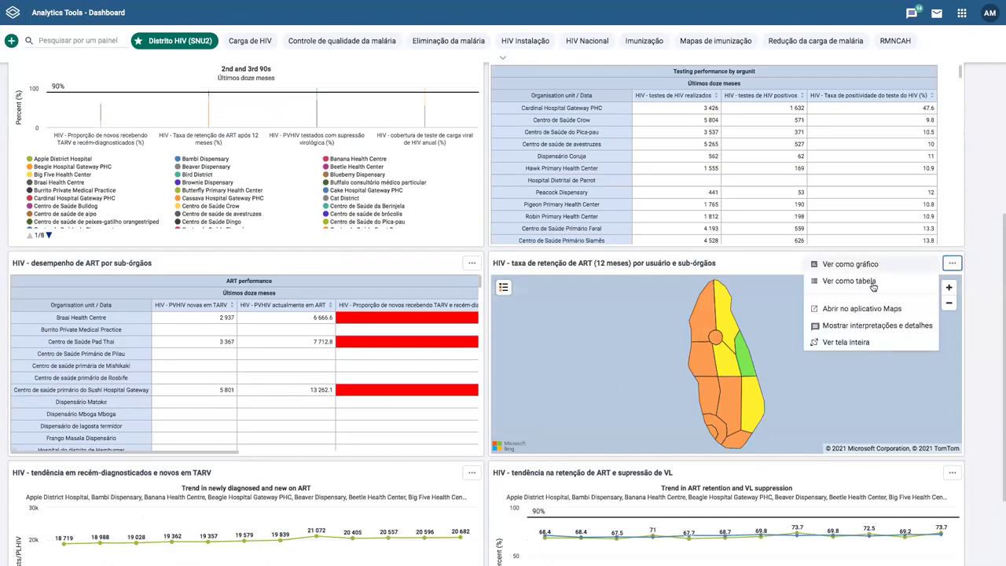
left_click(872, 311)
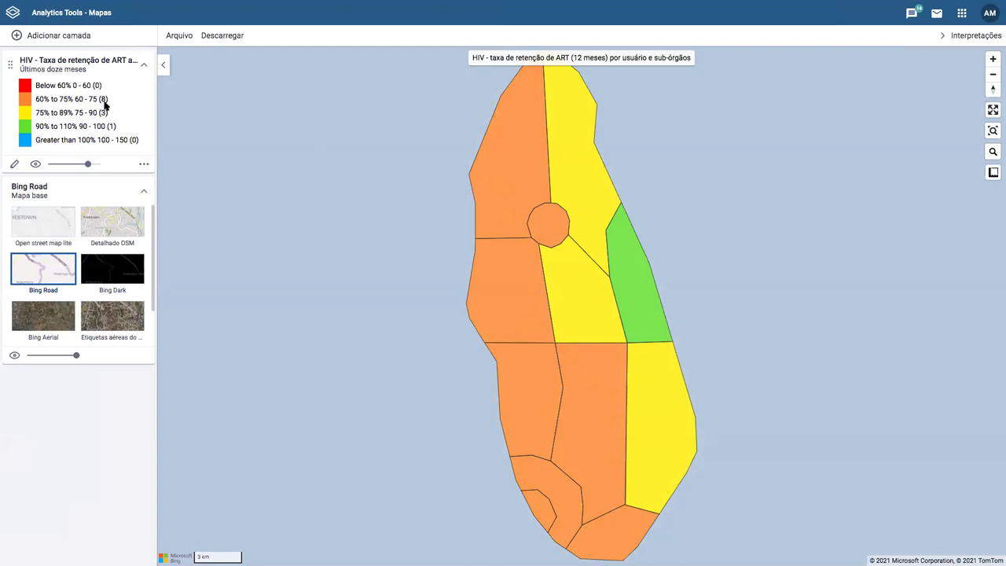
- Raise the thematic ART retention layer to full opacity
mouse_move(88, 169)
left_mouse_down()
mouse_move(52, 165)
mouse_move(96, 163)
left_mouse_up()
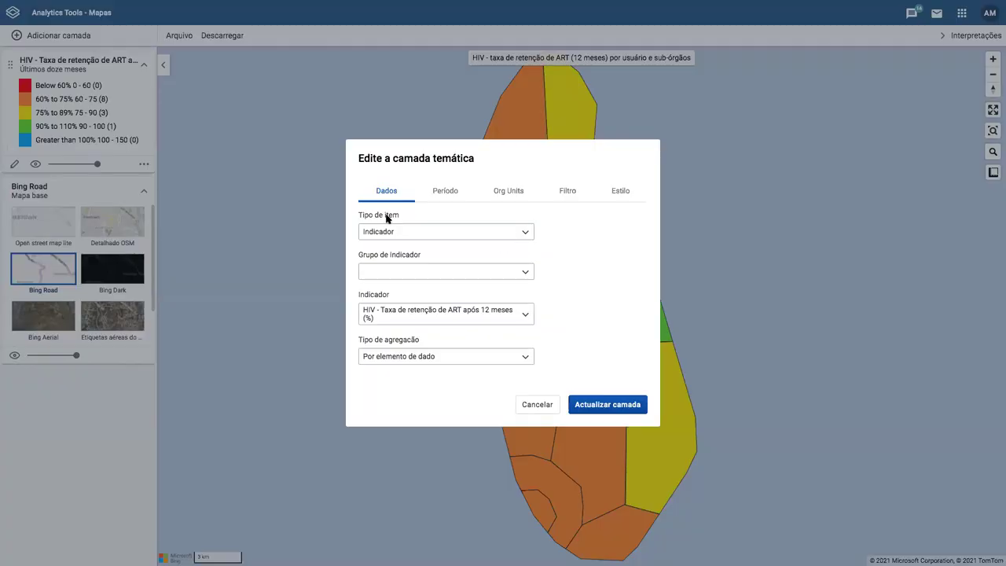
- Review the thematic layer's Período, Org Units, Filtro and Estilo settings, then close the layer editor without updating the layer
left_click(446, 188)
left_click(503, 198)
left_click(585, 195)
left_click(621, 192)
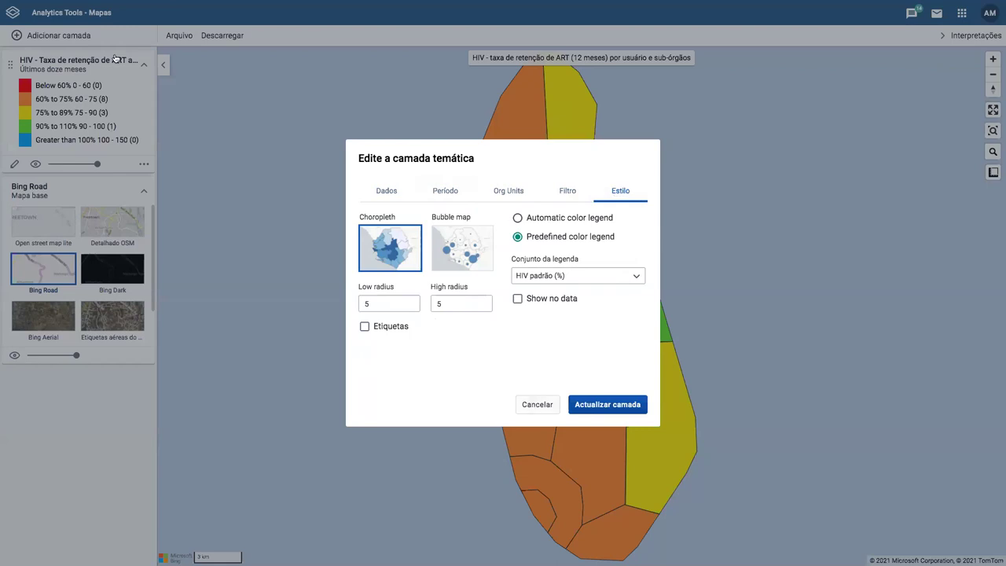
left_click(36, 87)
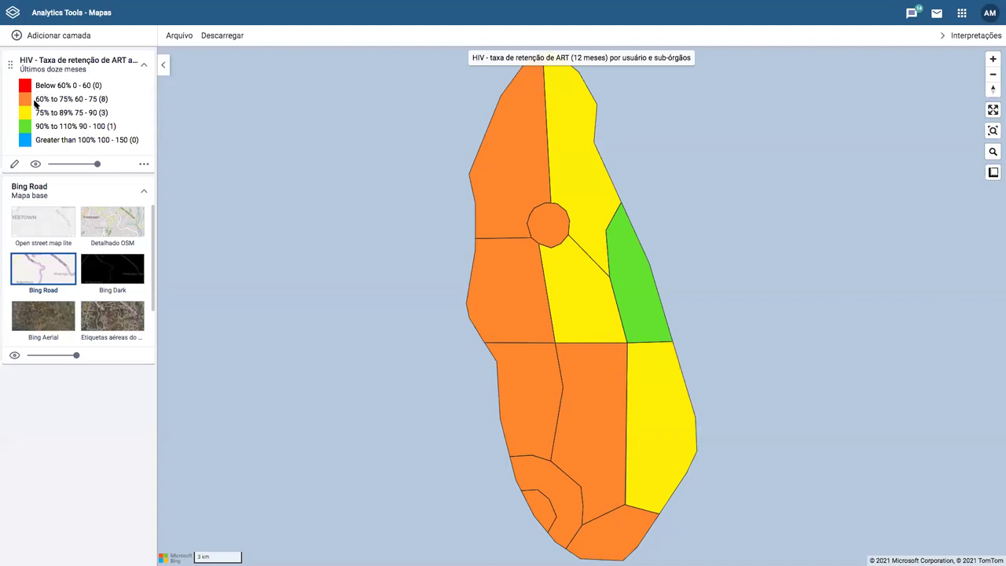
left_click(15, 165)
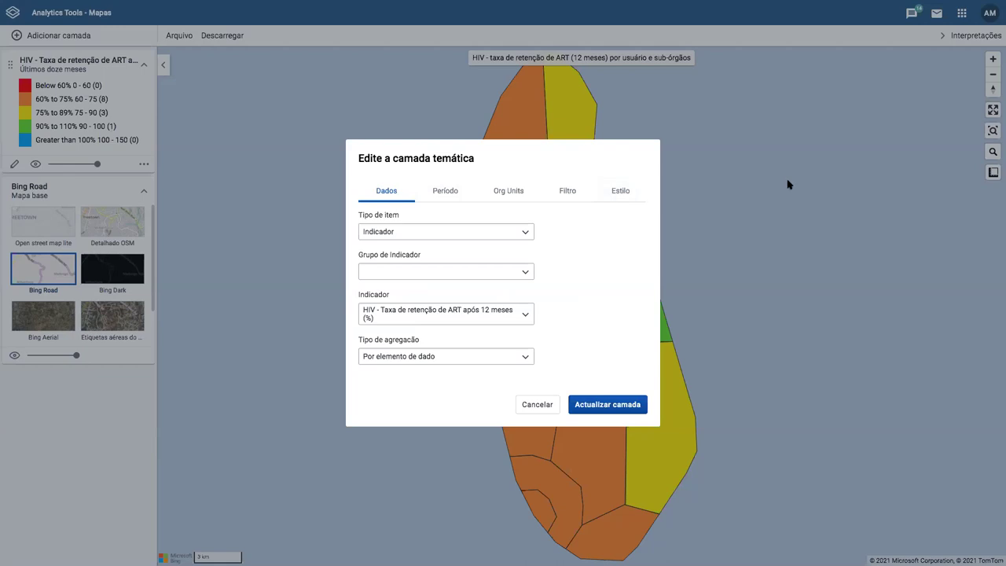
left_click(531, 403)
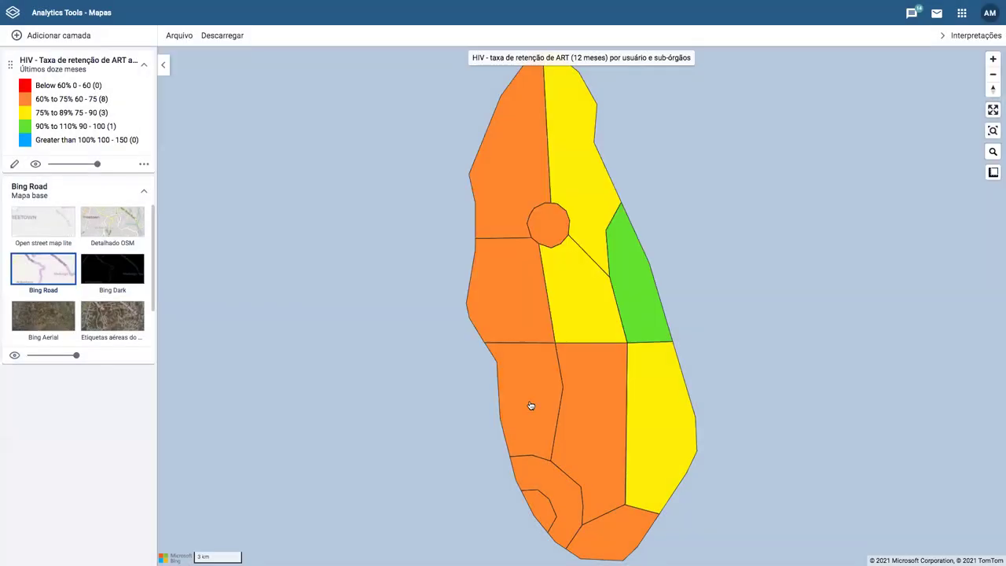